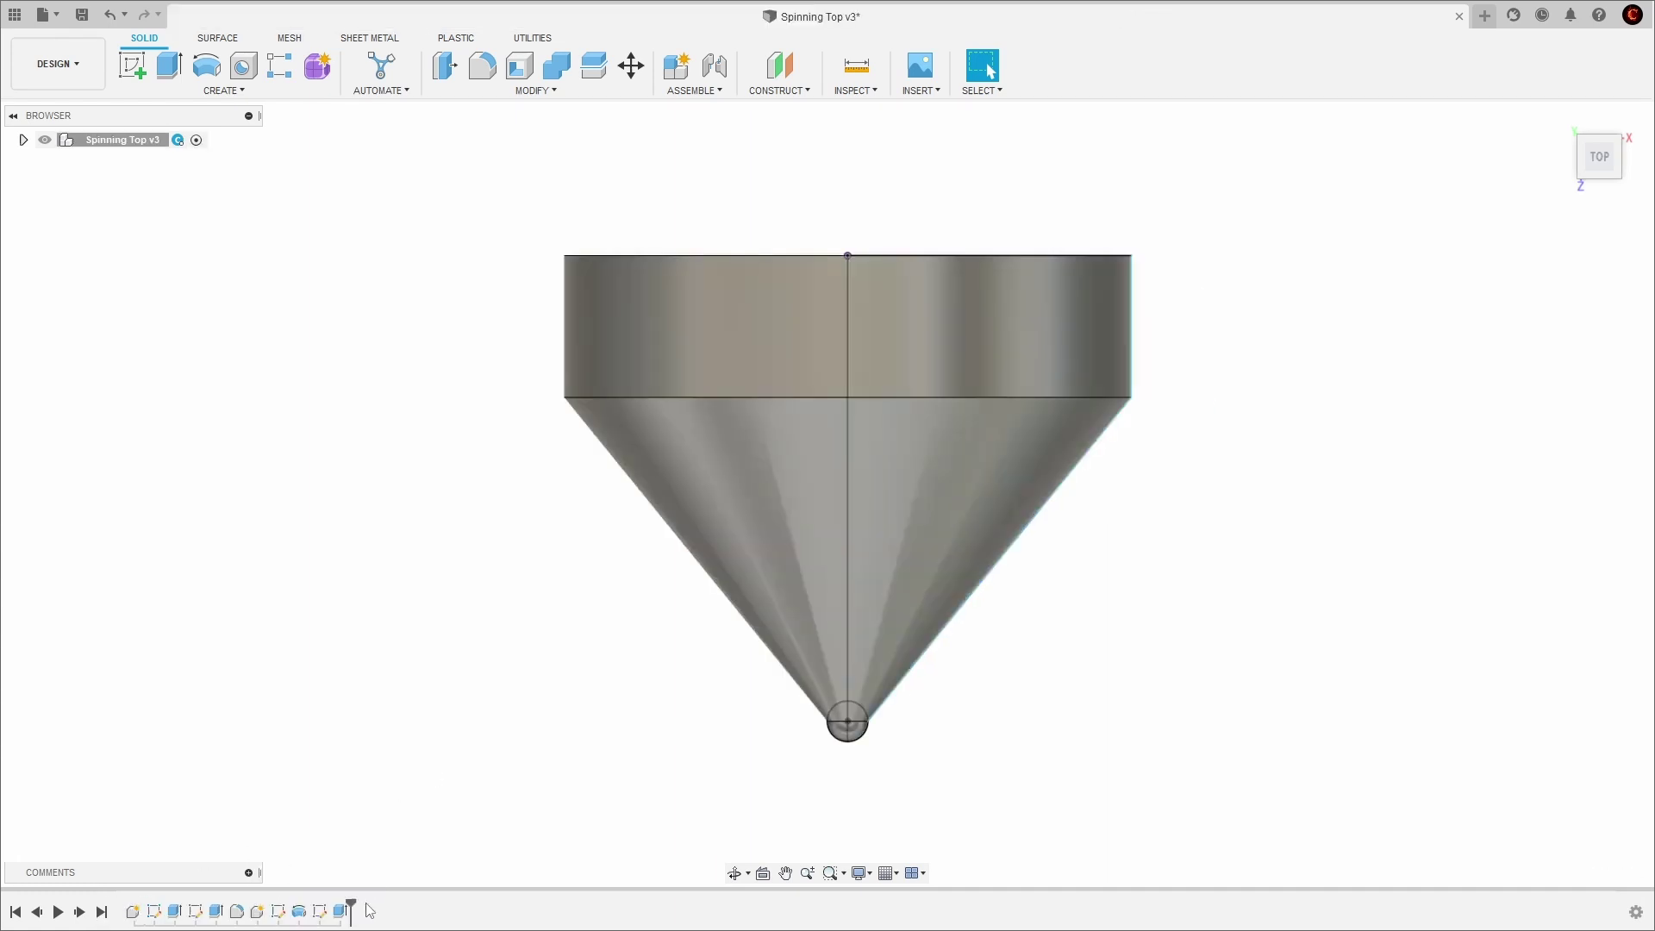
Orbit the finished spinning top model to inspect it from other angles.
middle_click_drag(1203, 569, 1201, 602, "shift")
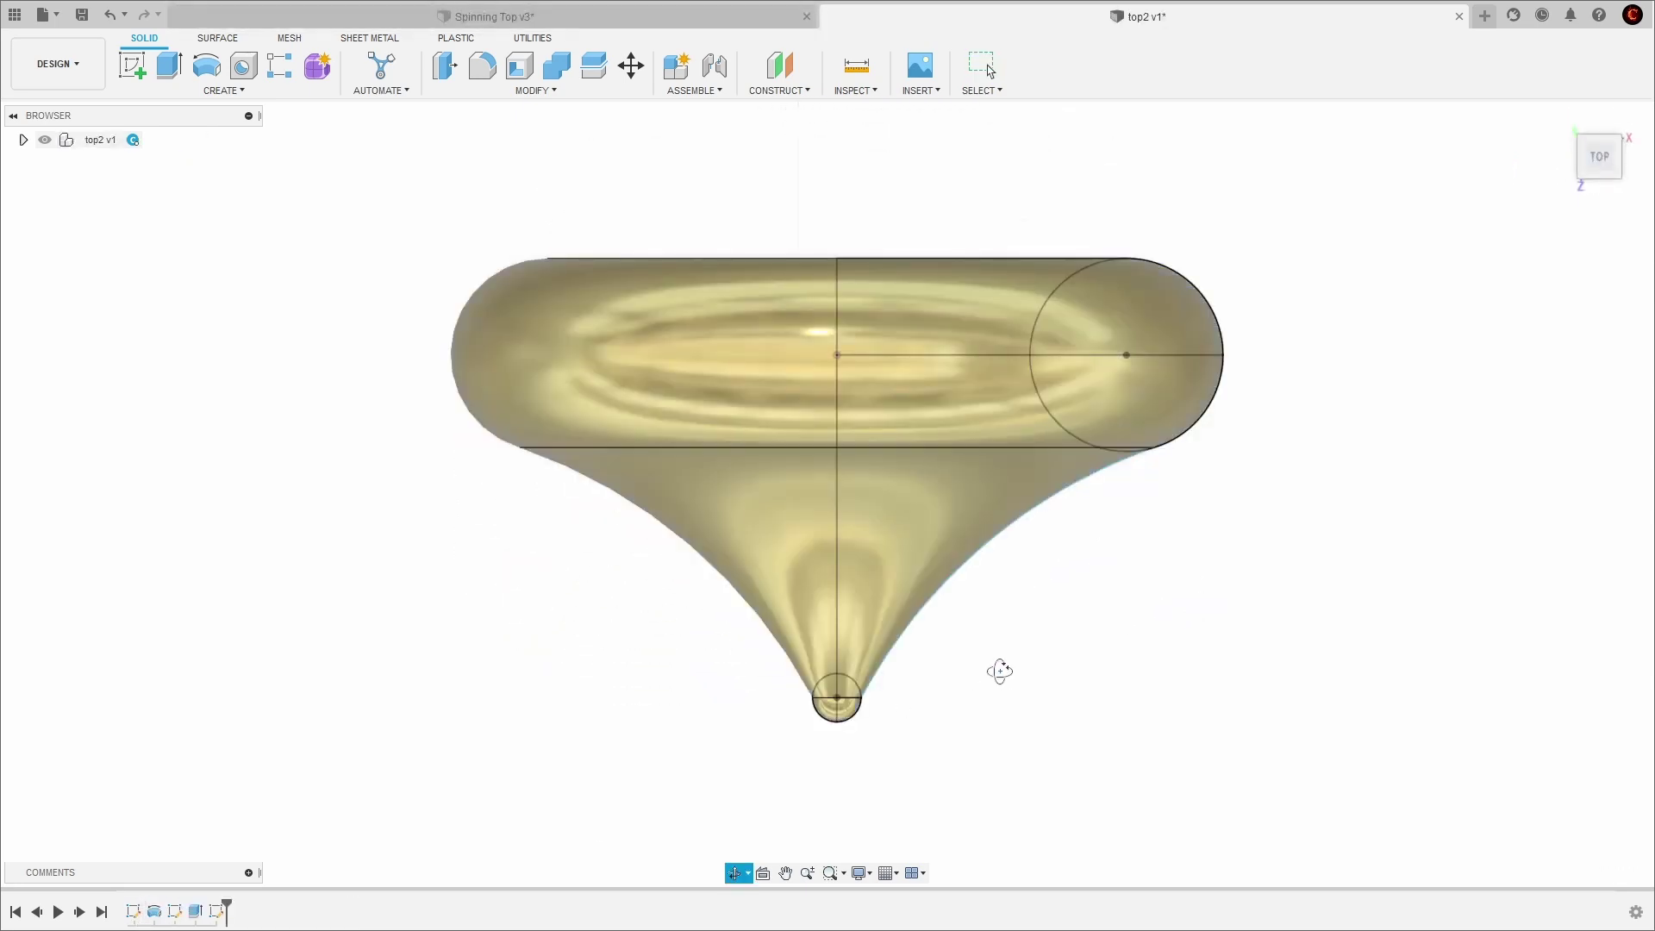
middle_click_drag(1000, 671, 980, 706, "shift")
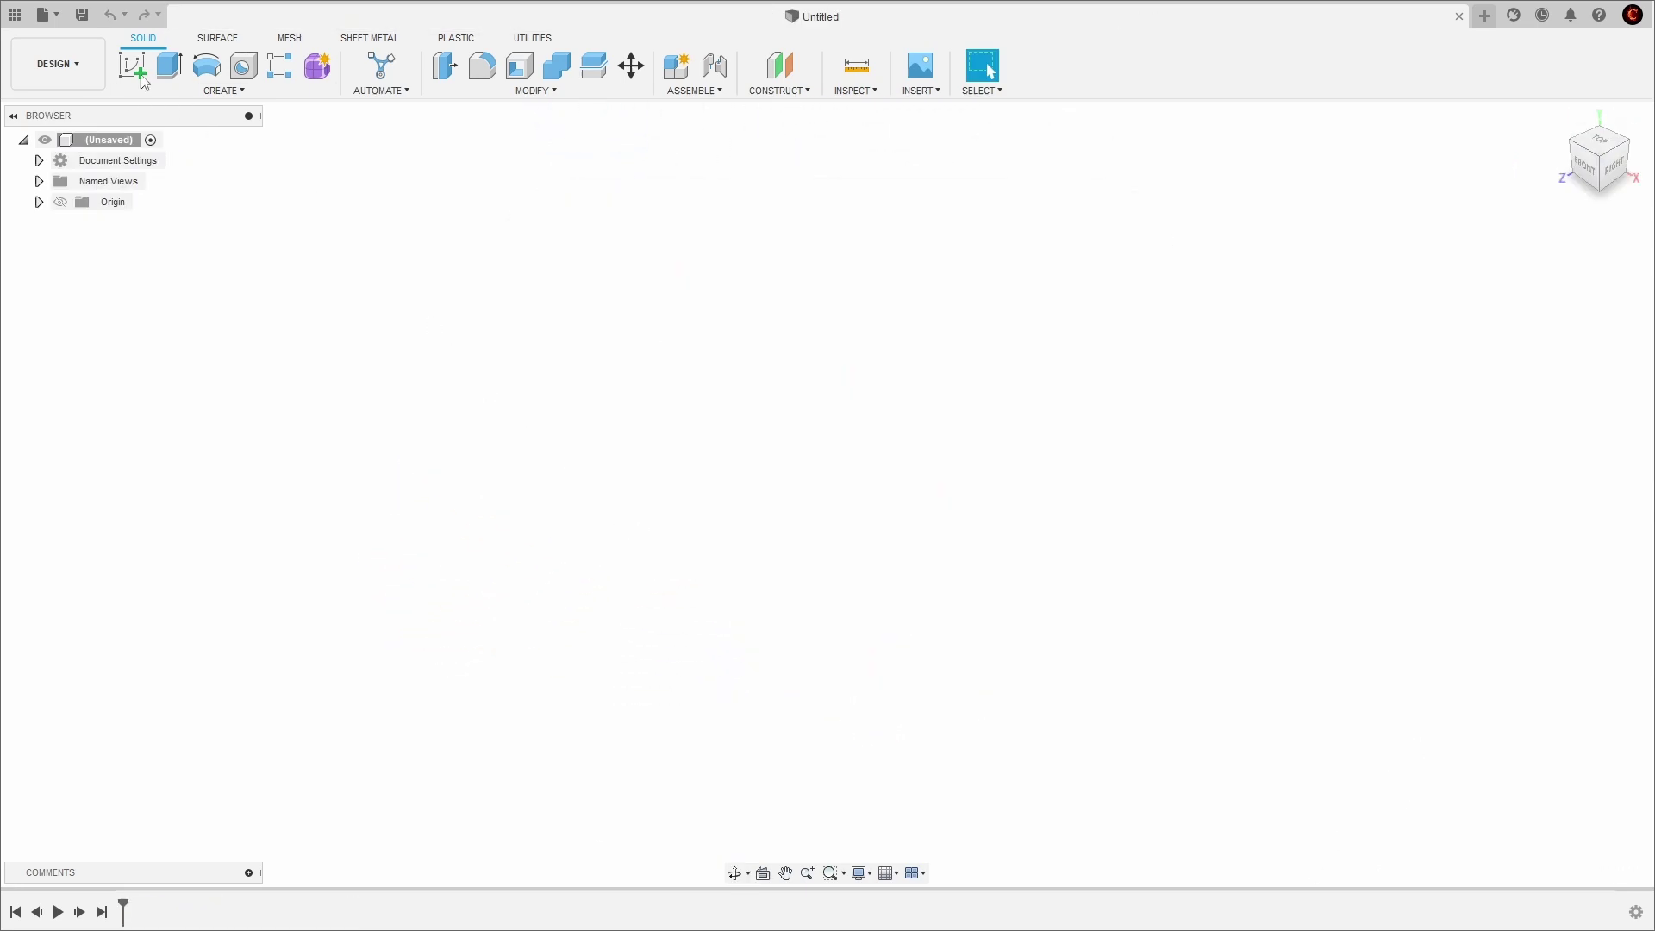
Start an XZ-plane sketch with a vertical line down from the origin and a horizontal line rightward.
left_click(131, 73)
left_click(805, 541)
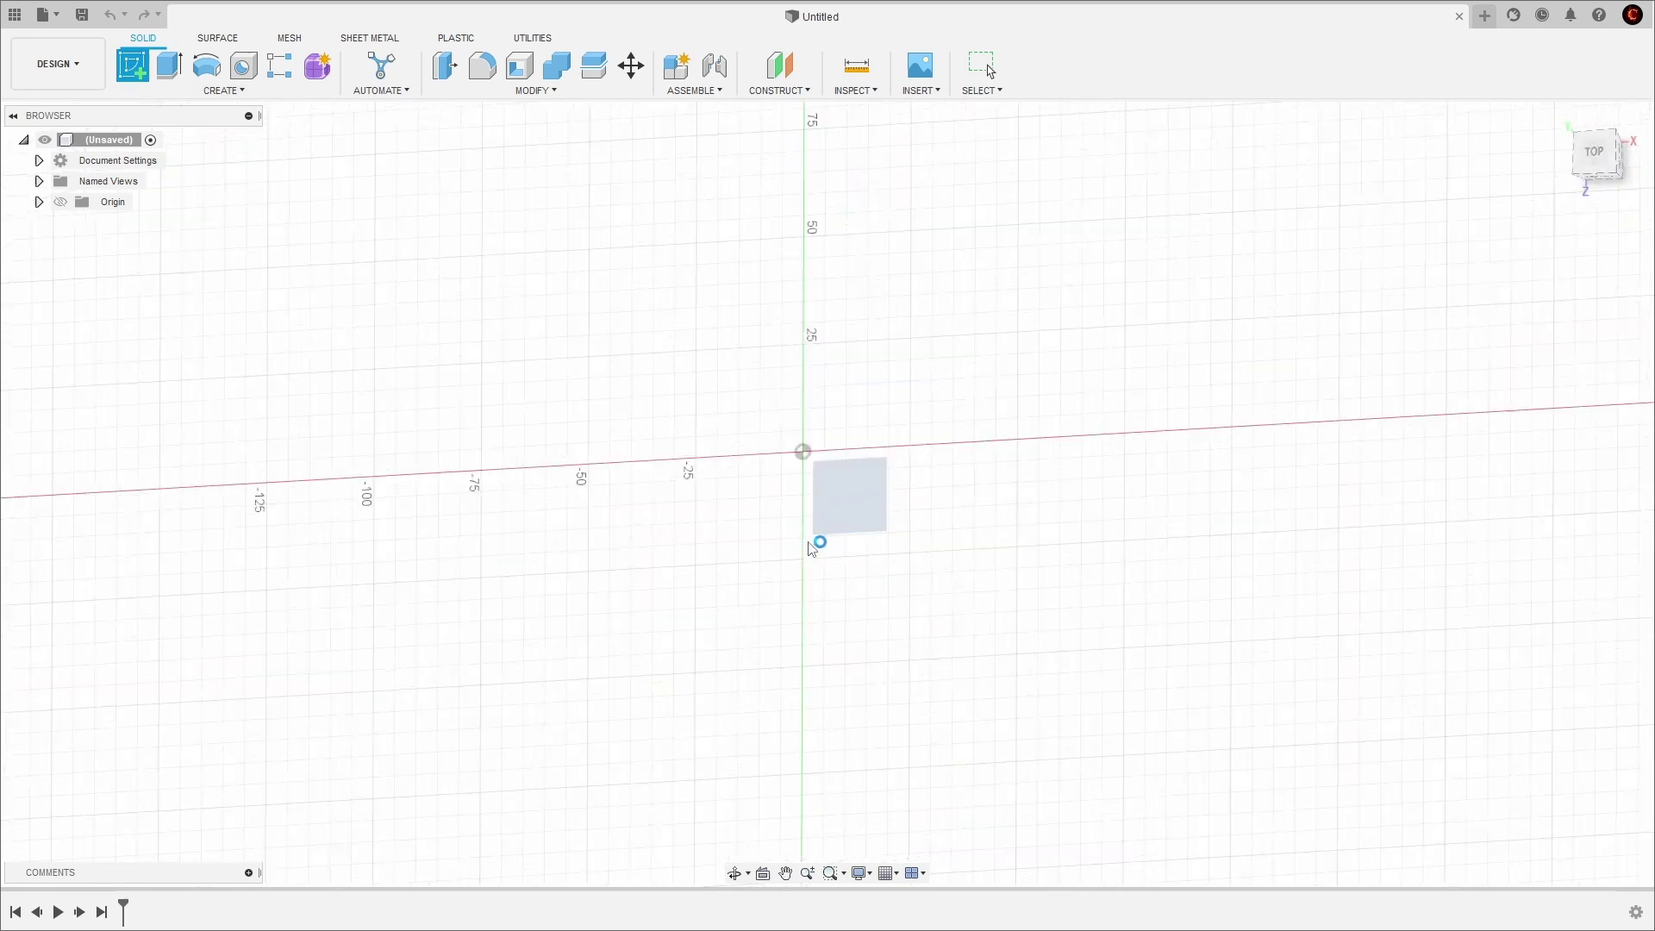
left_click(785, 423)
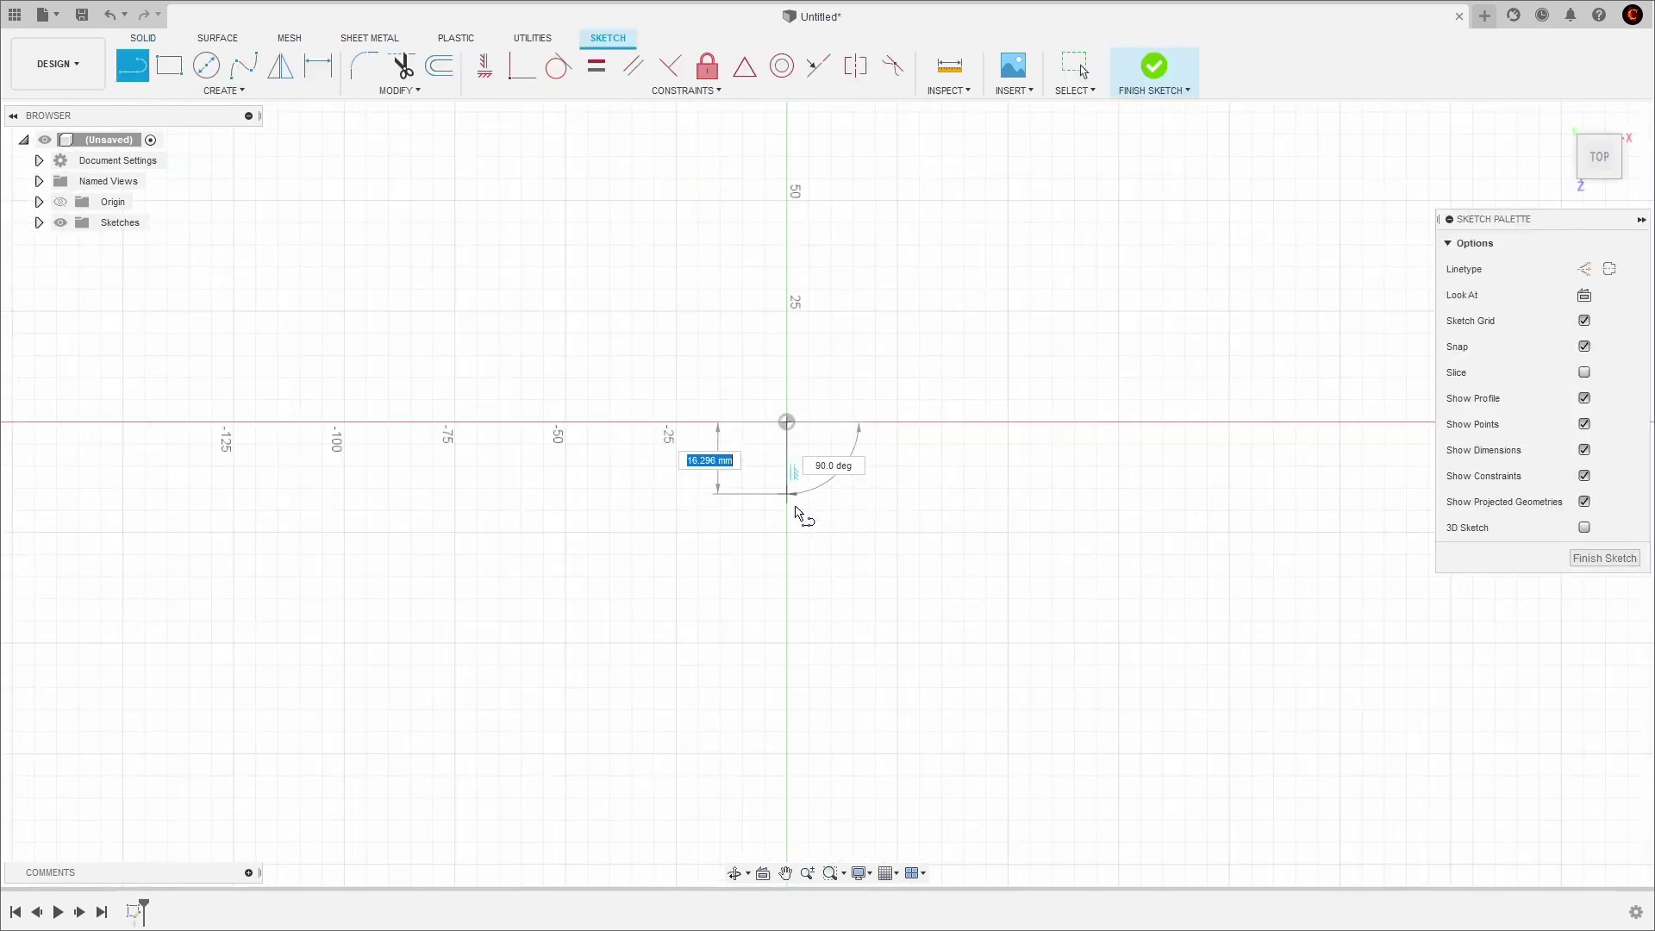
left_click(786, 628)
key("Escape")
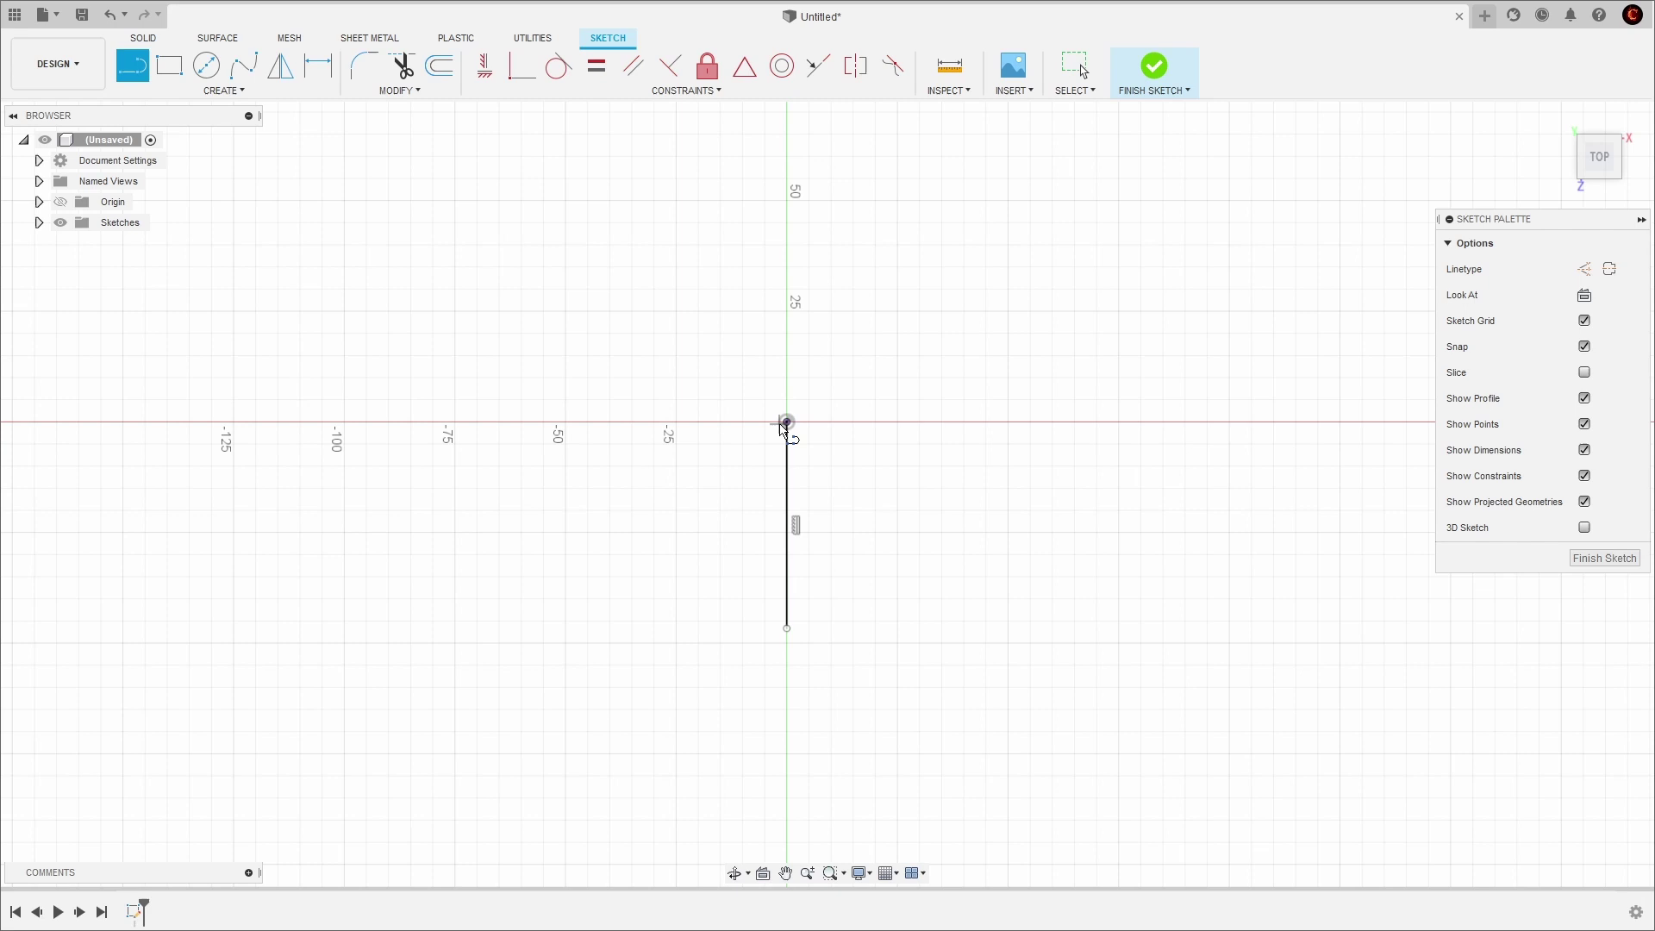
left_click(943, 423)
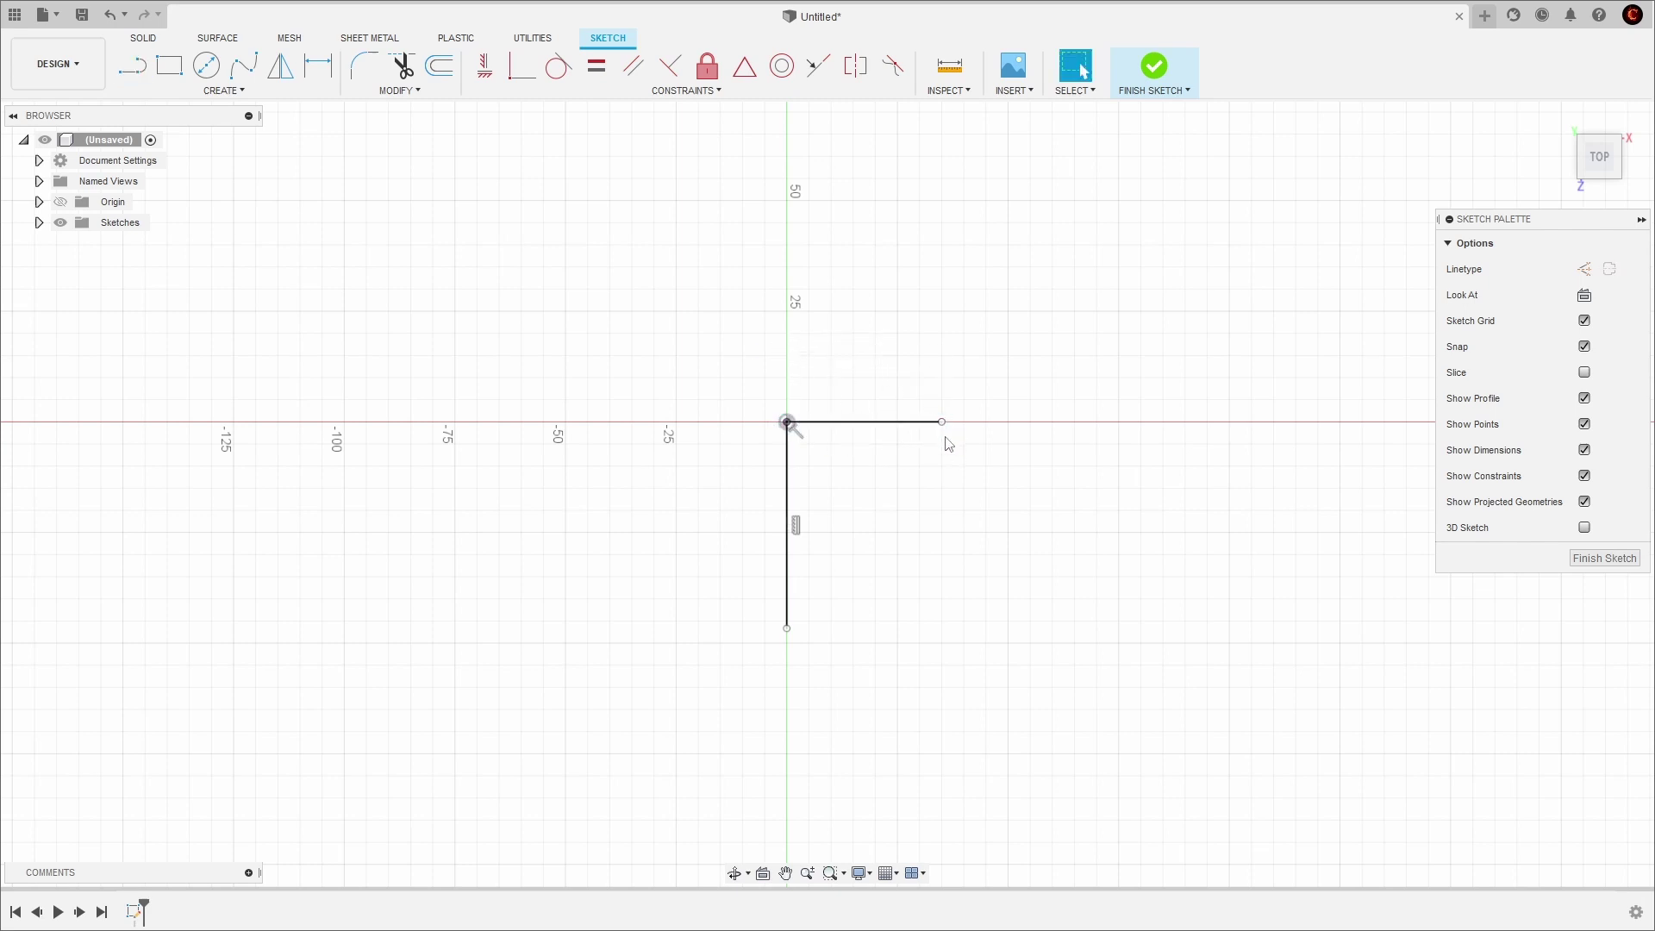
Dimension the vertical line to 48 mm and the horizontal line to 30 mm.
key("d")
left_click(788, 474)
left_click(671, 471)
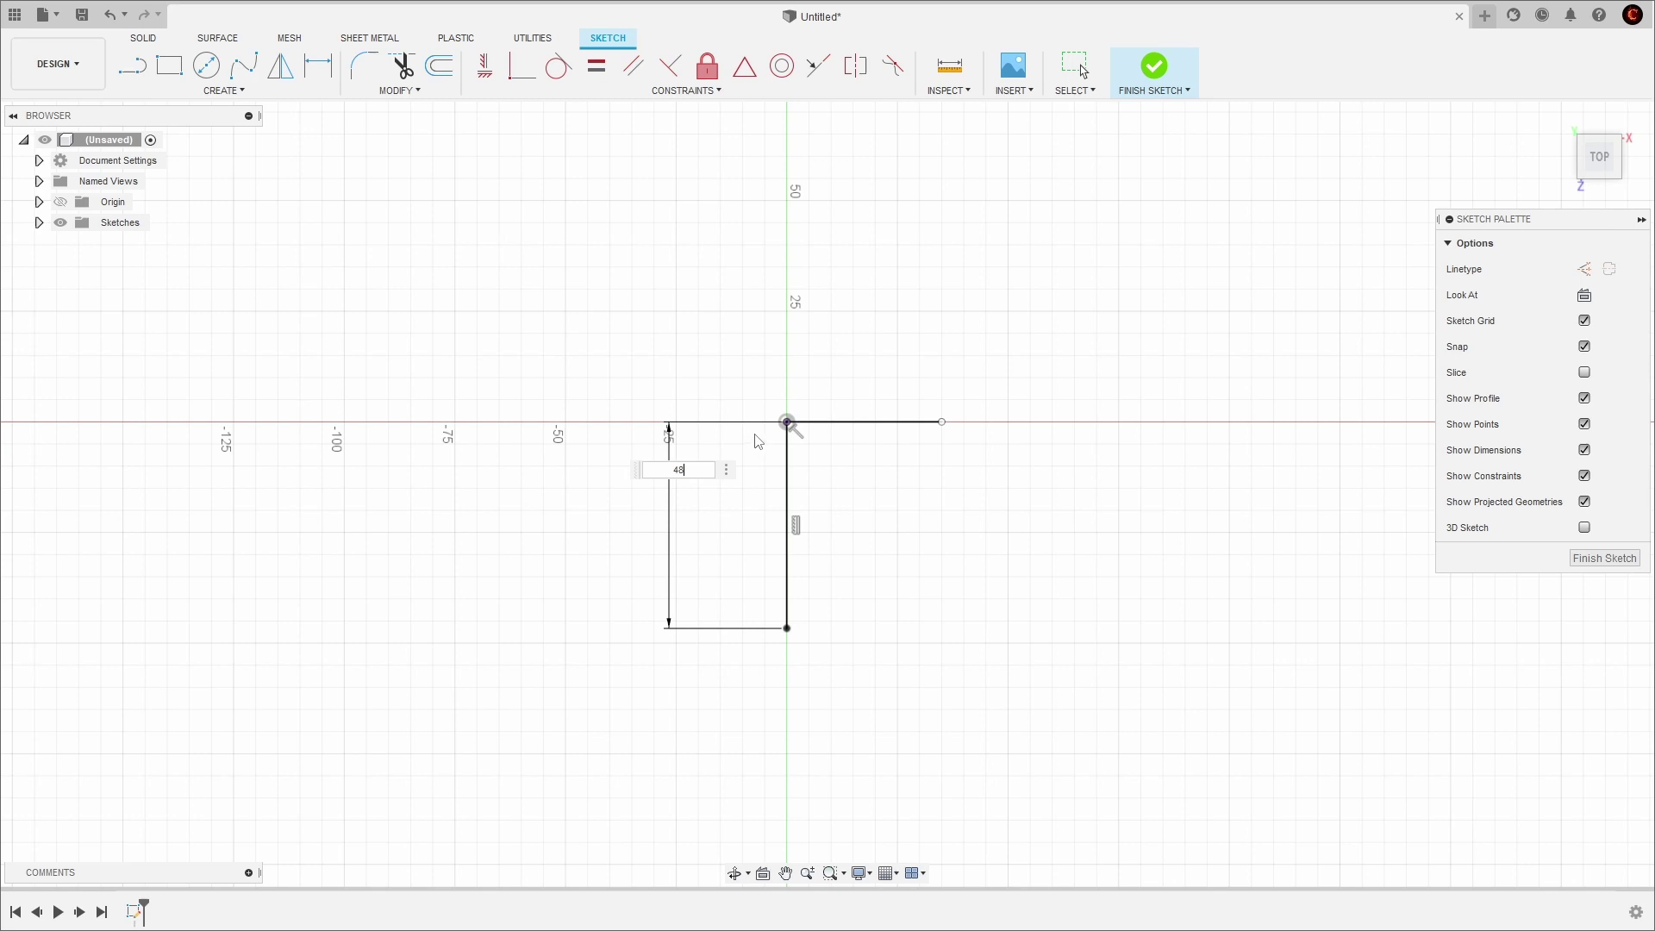
type("48")
key("Return")
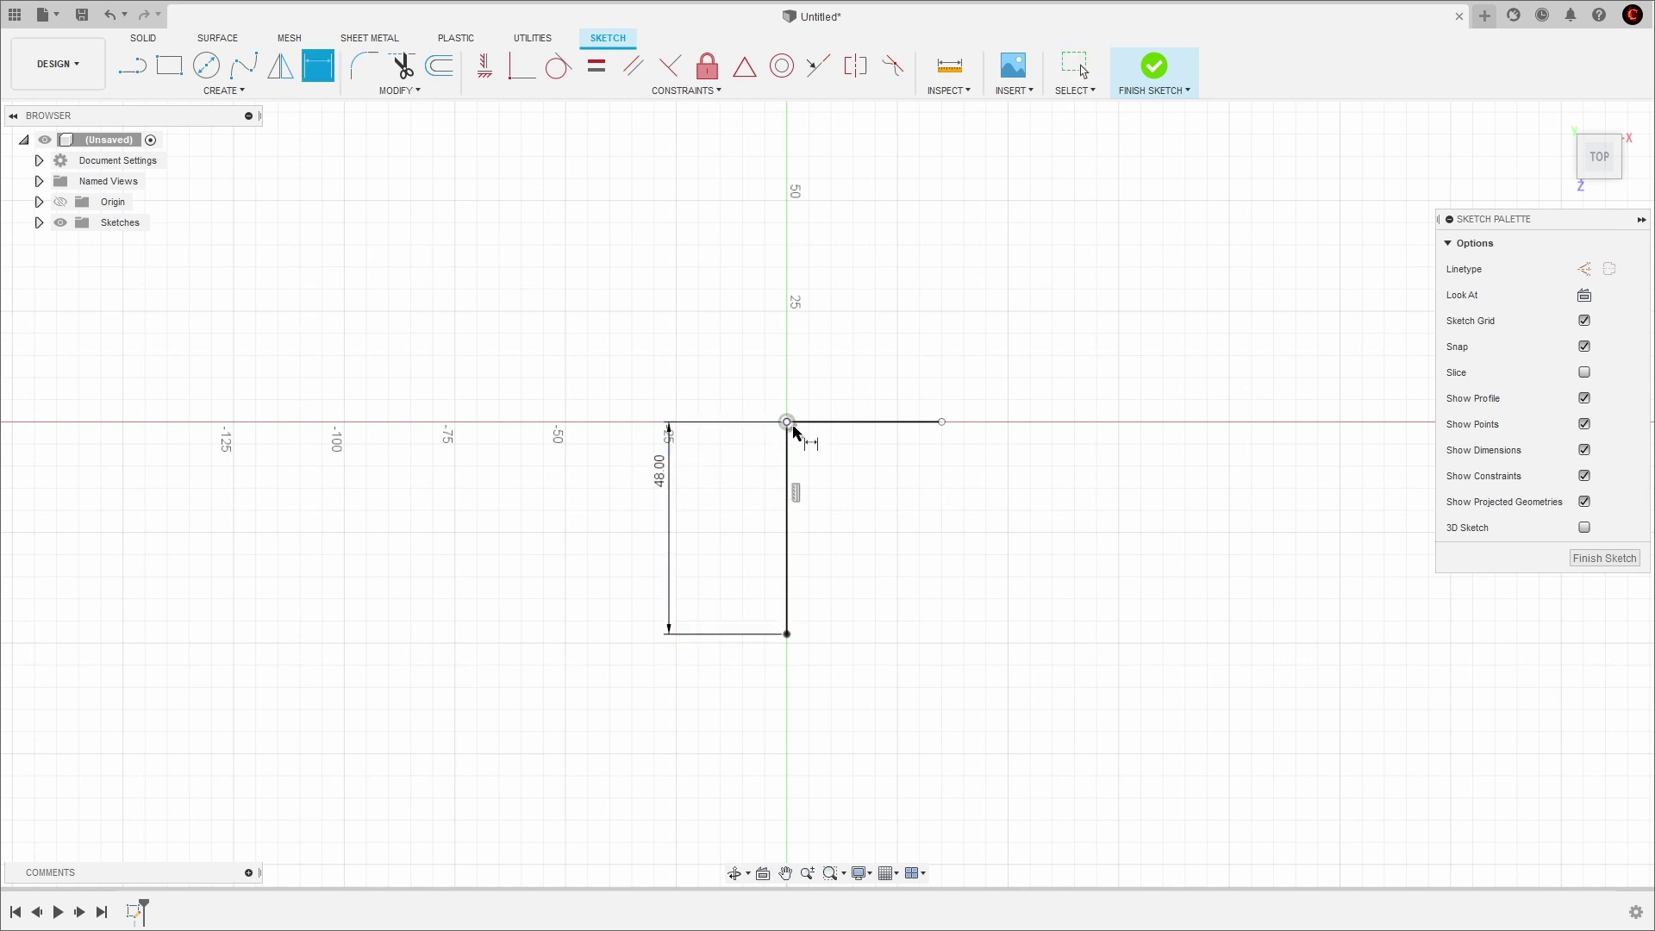
left_click(876, 423)
left_click(860, 369)
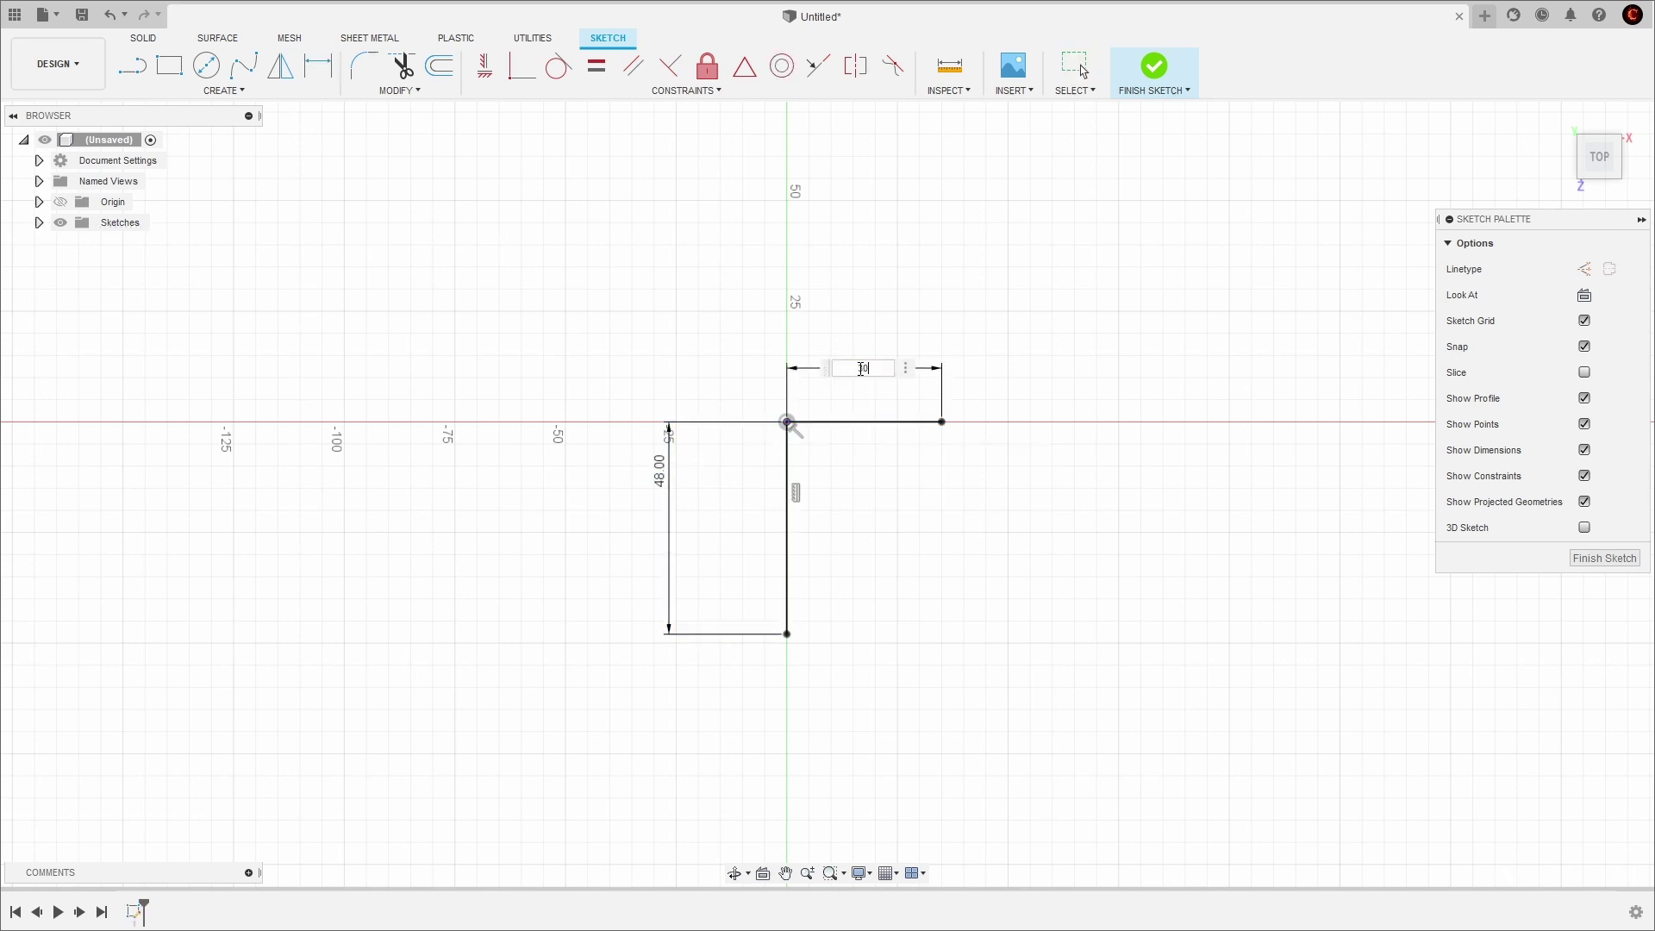
type("30")
key("Return")
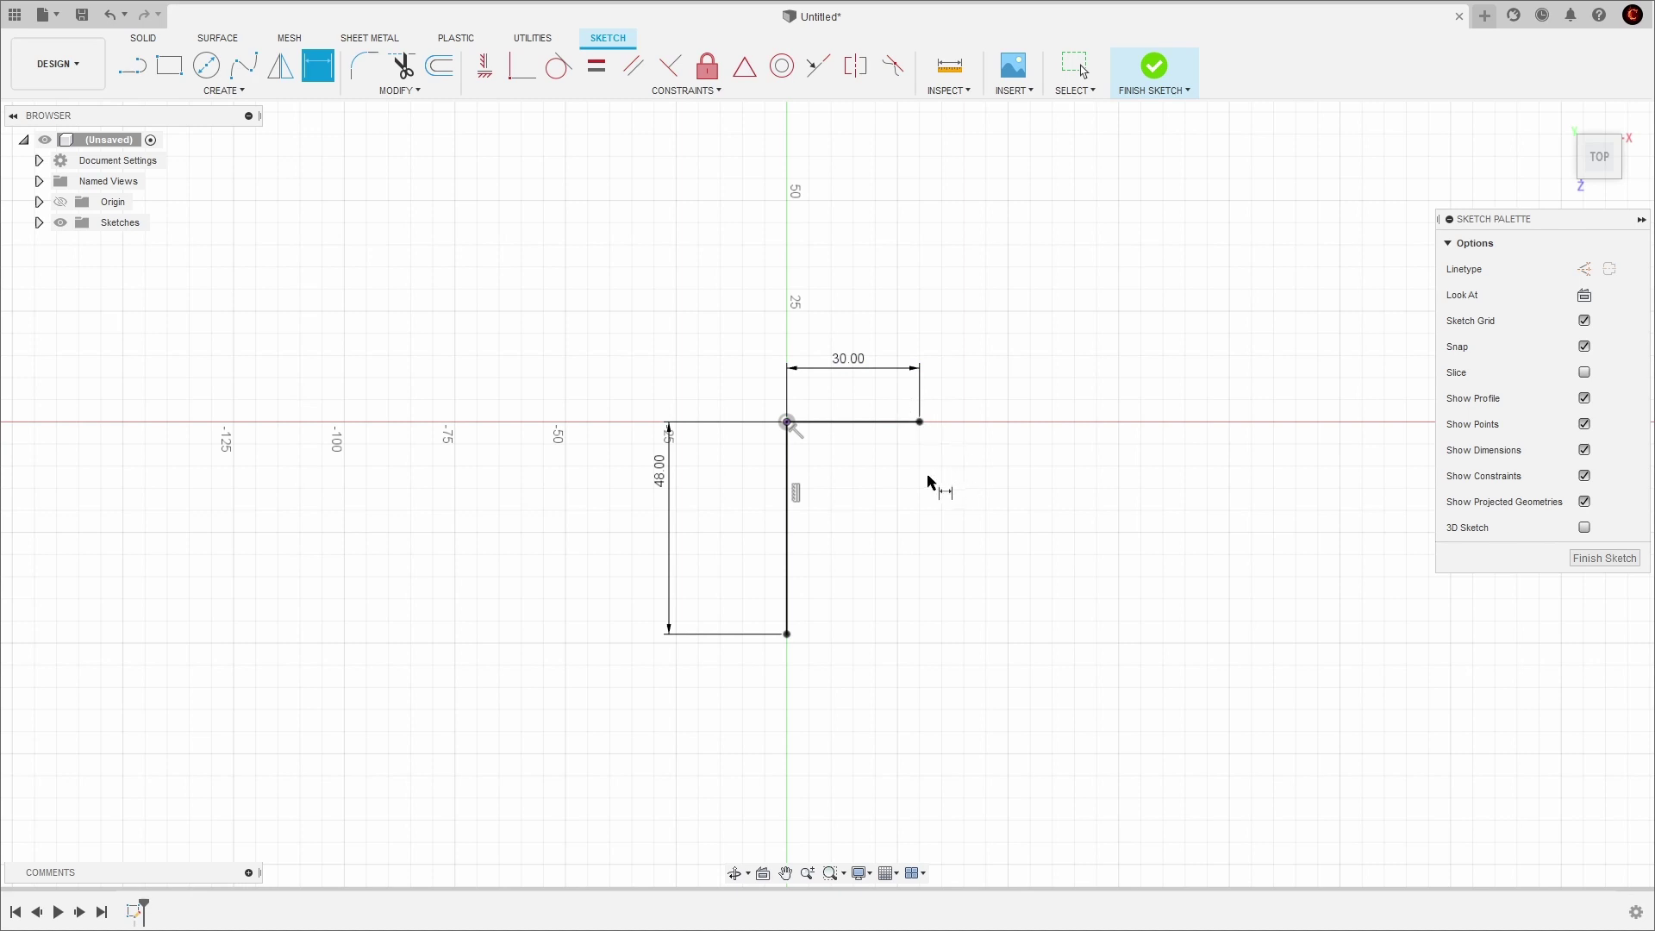
scroll(898, 459, "up", 2)
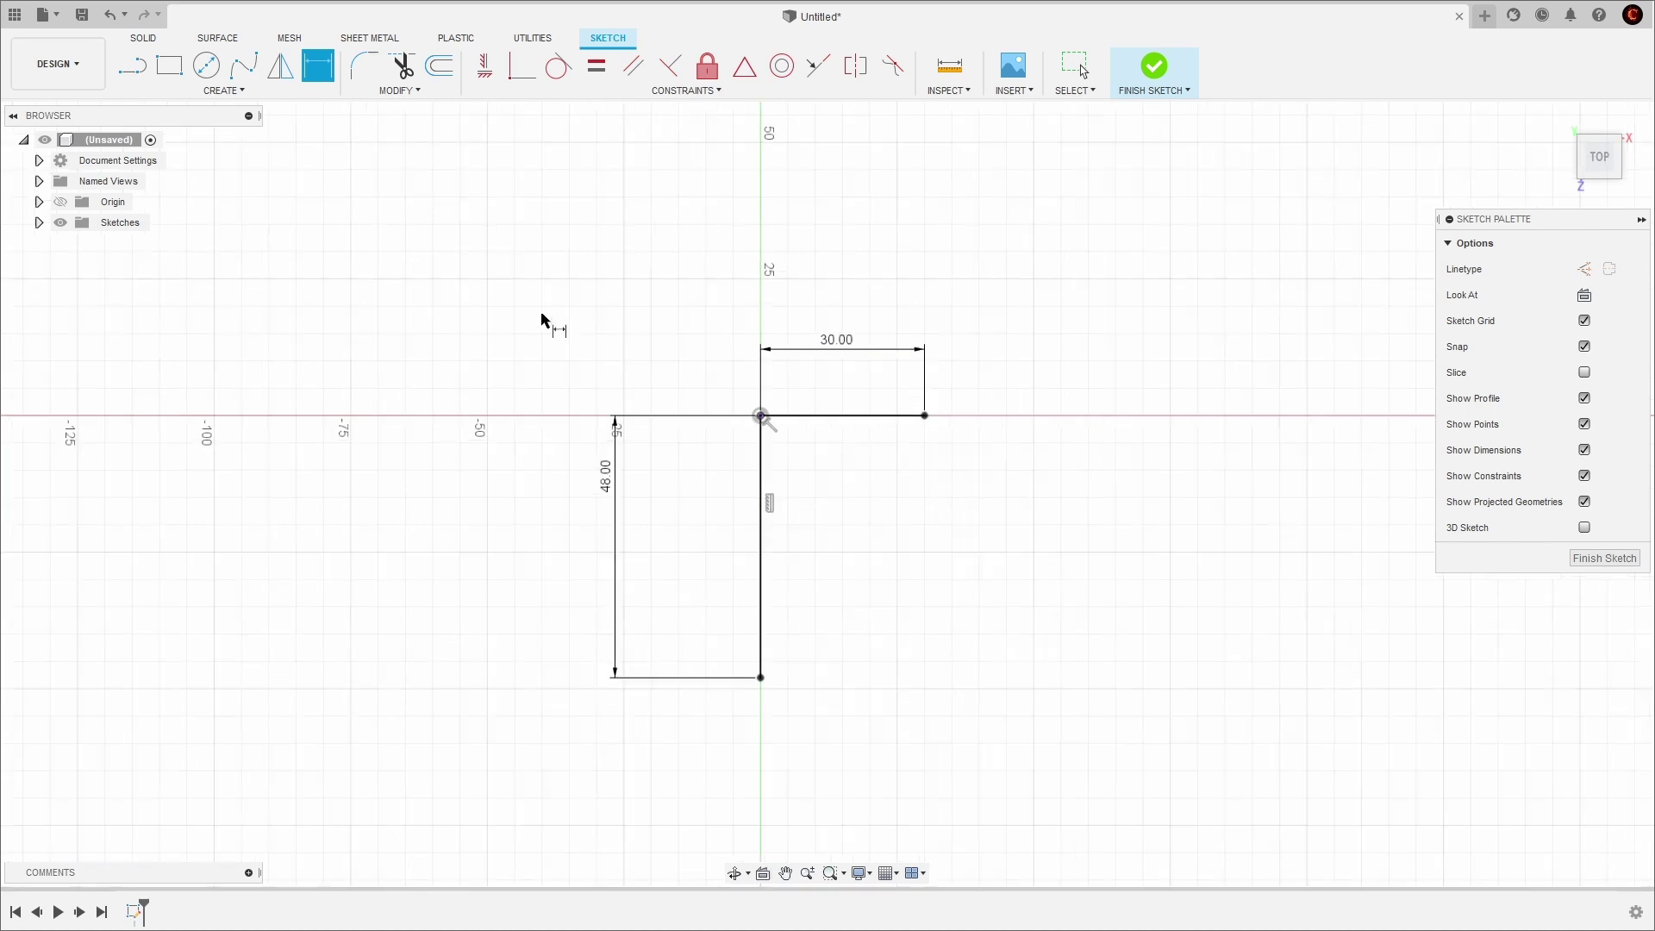
key("c")
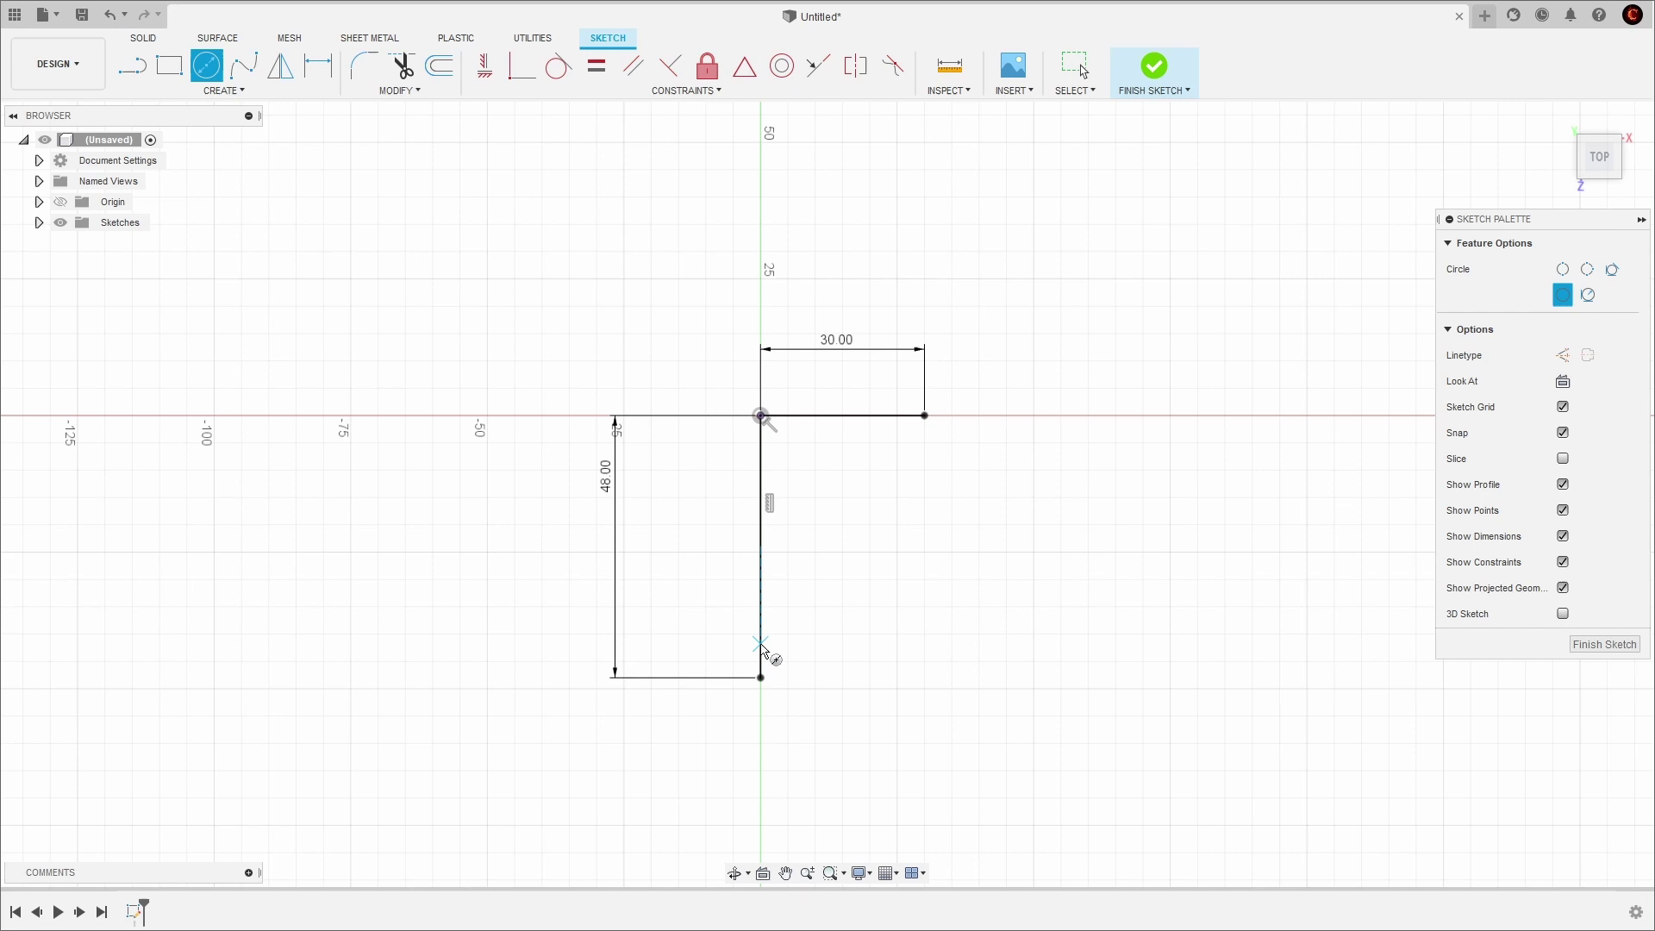
Place a circle at the vertical line's lower end and dimension it Ø5.
left_click(764, 678)
key("Escape")
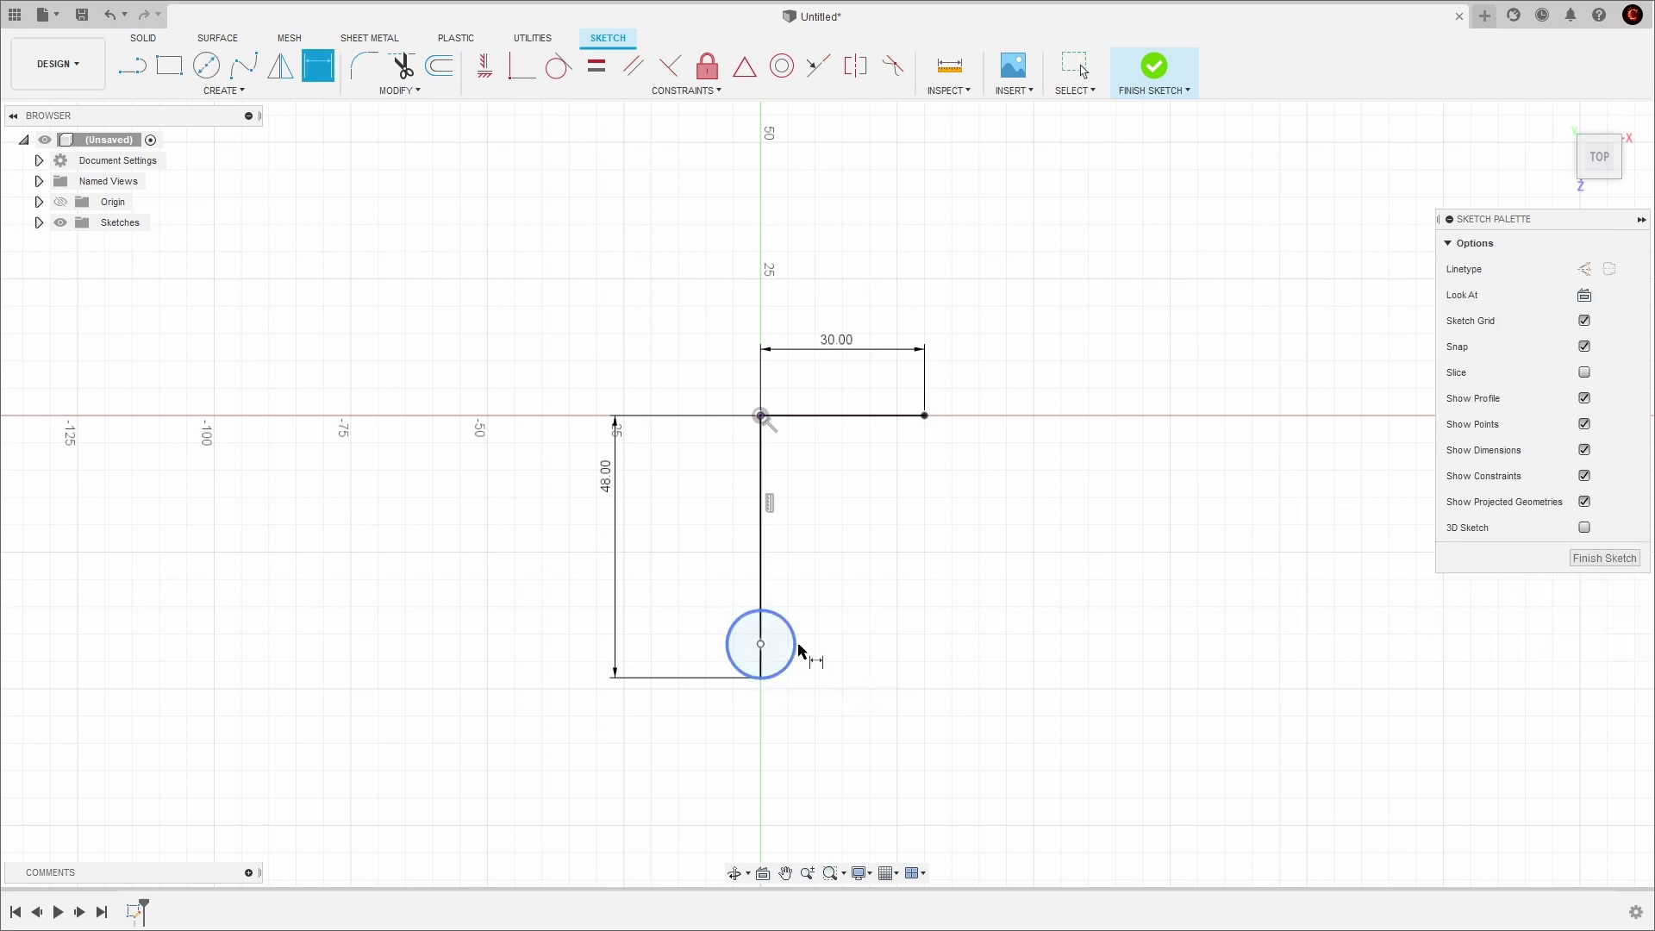
left_click(797, 650)
left_click(840, 593)
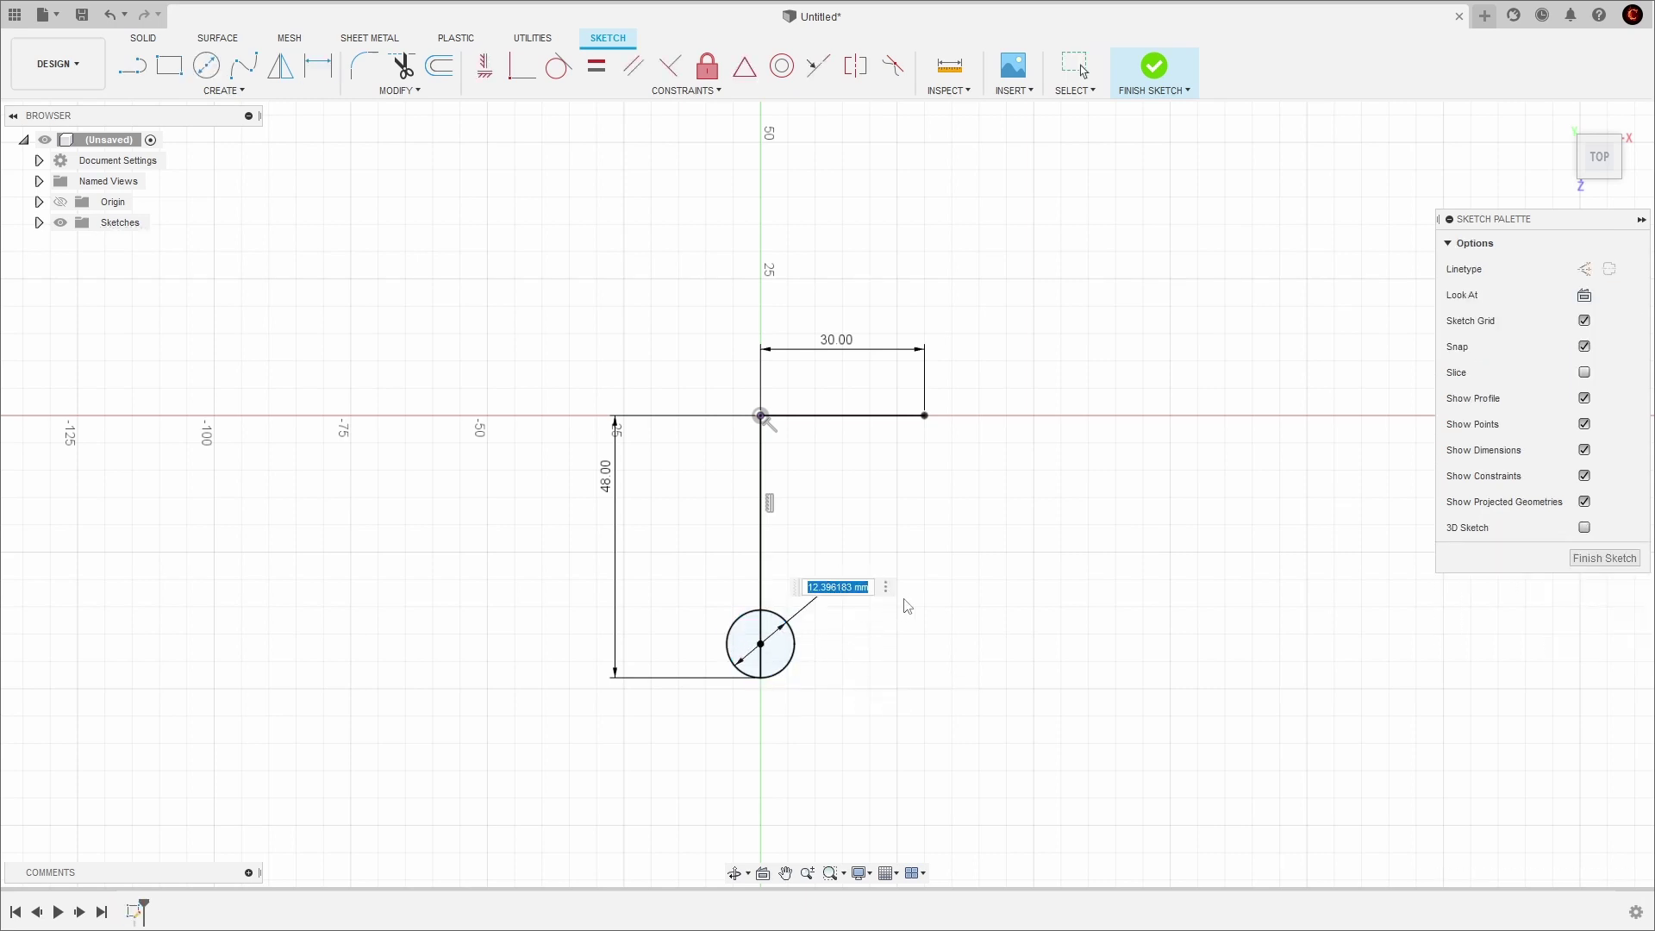
key("Return")
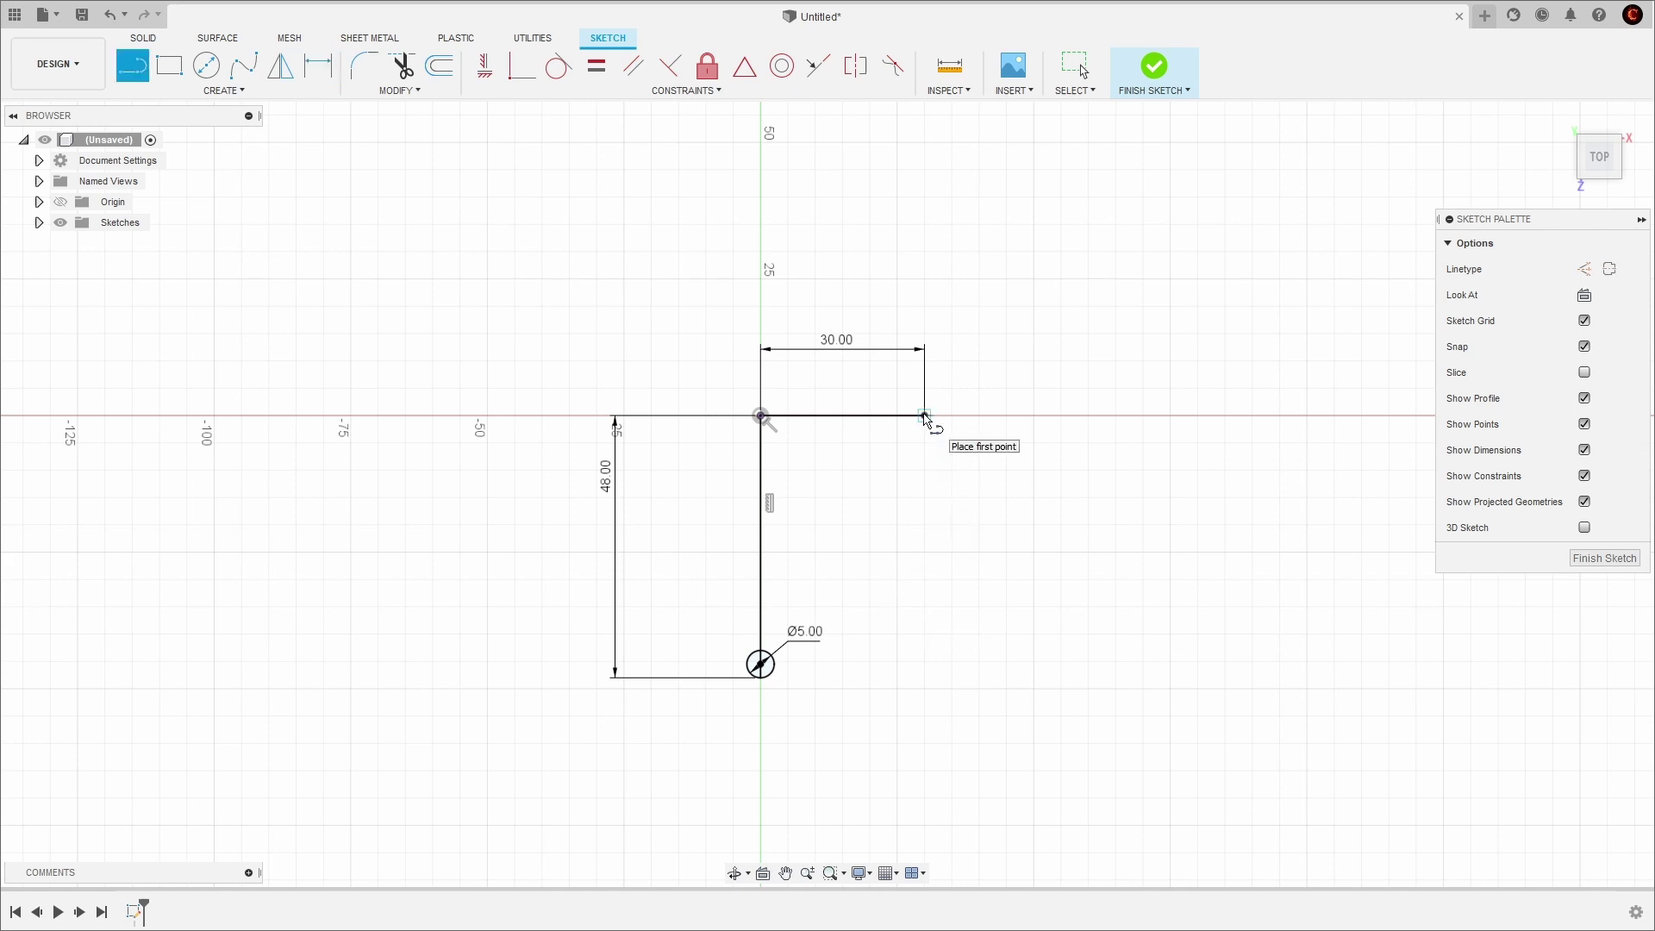
Draw the 45° chamfer, vertical edge and inward-angled edge, closing the profile at the circle.
left_click(953, 444)
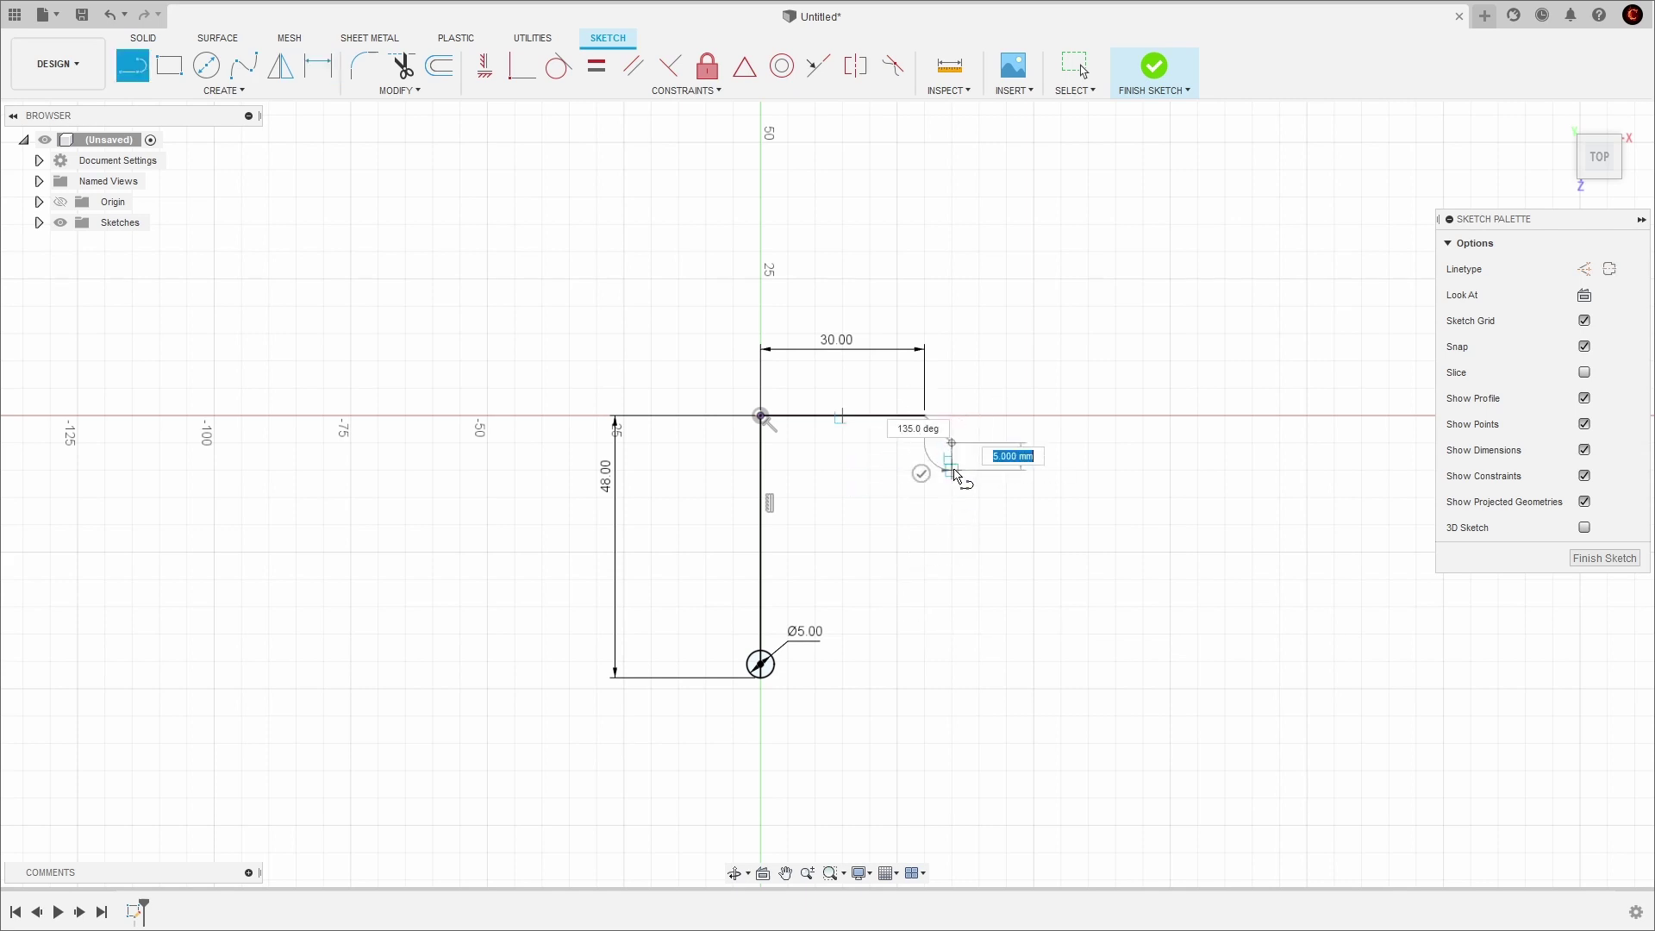
left_click(953, 525)
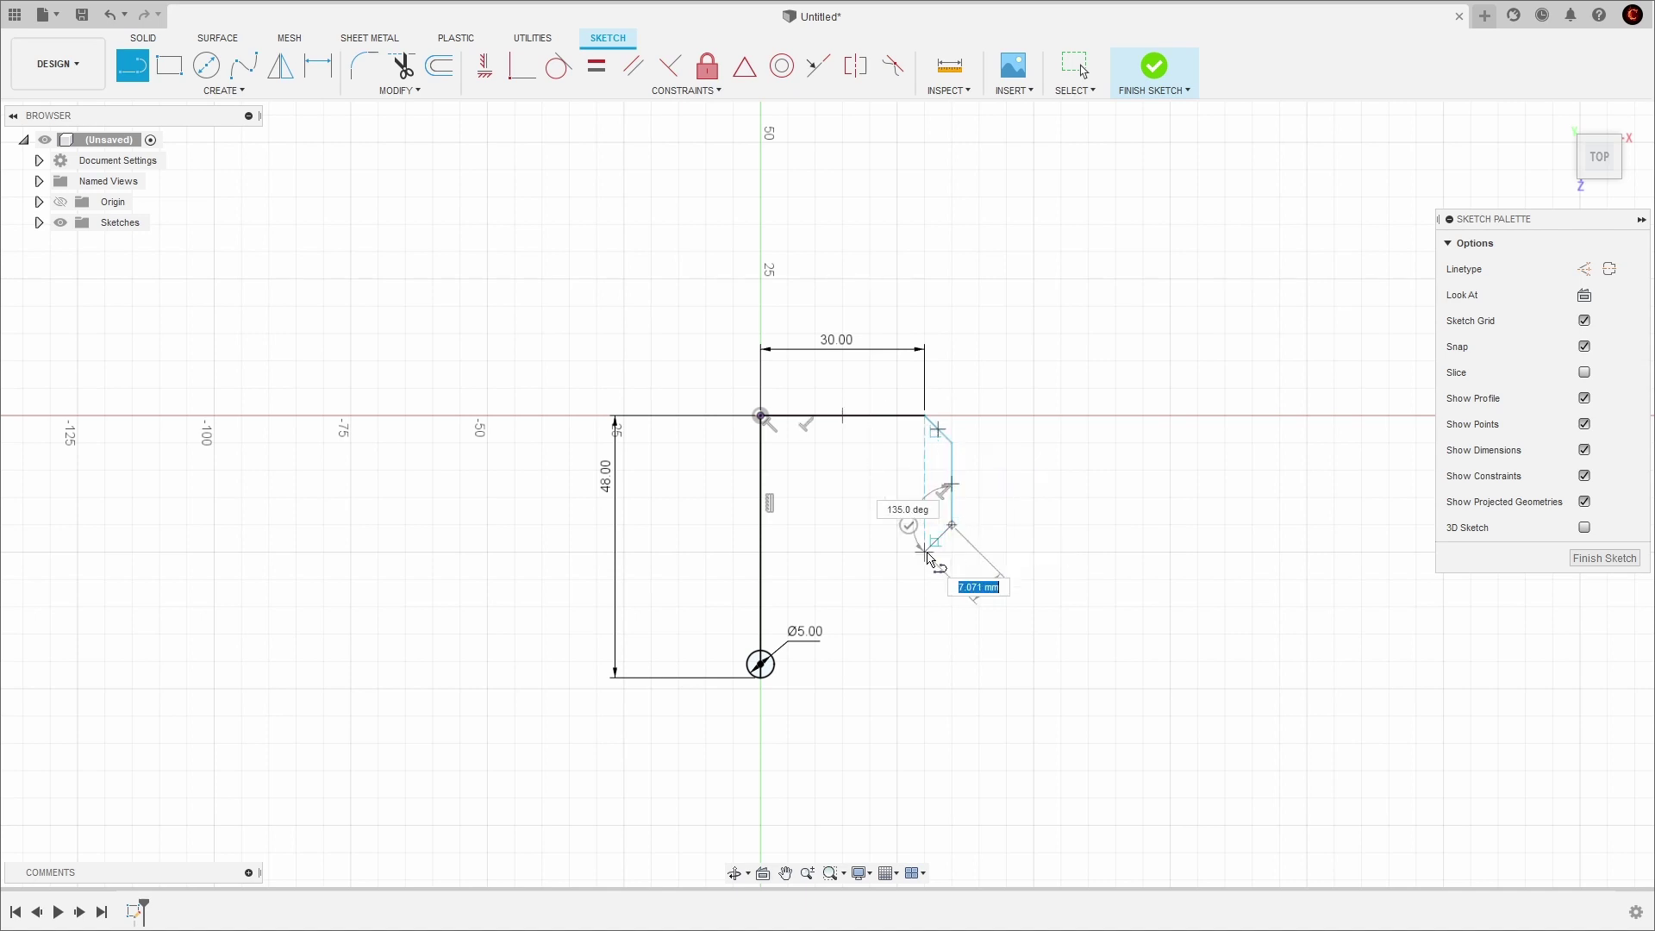
left_click(925, 552)
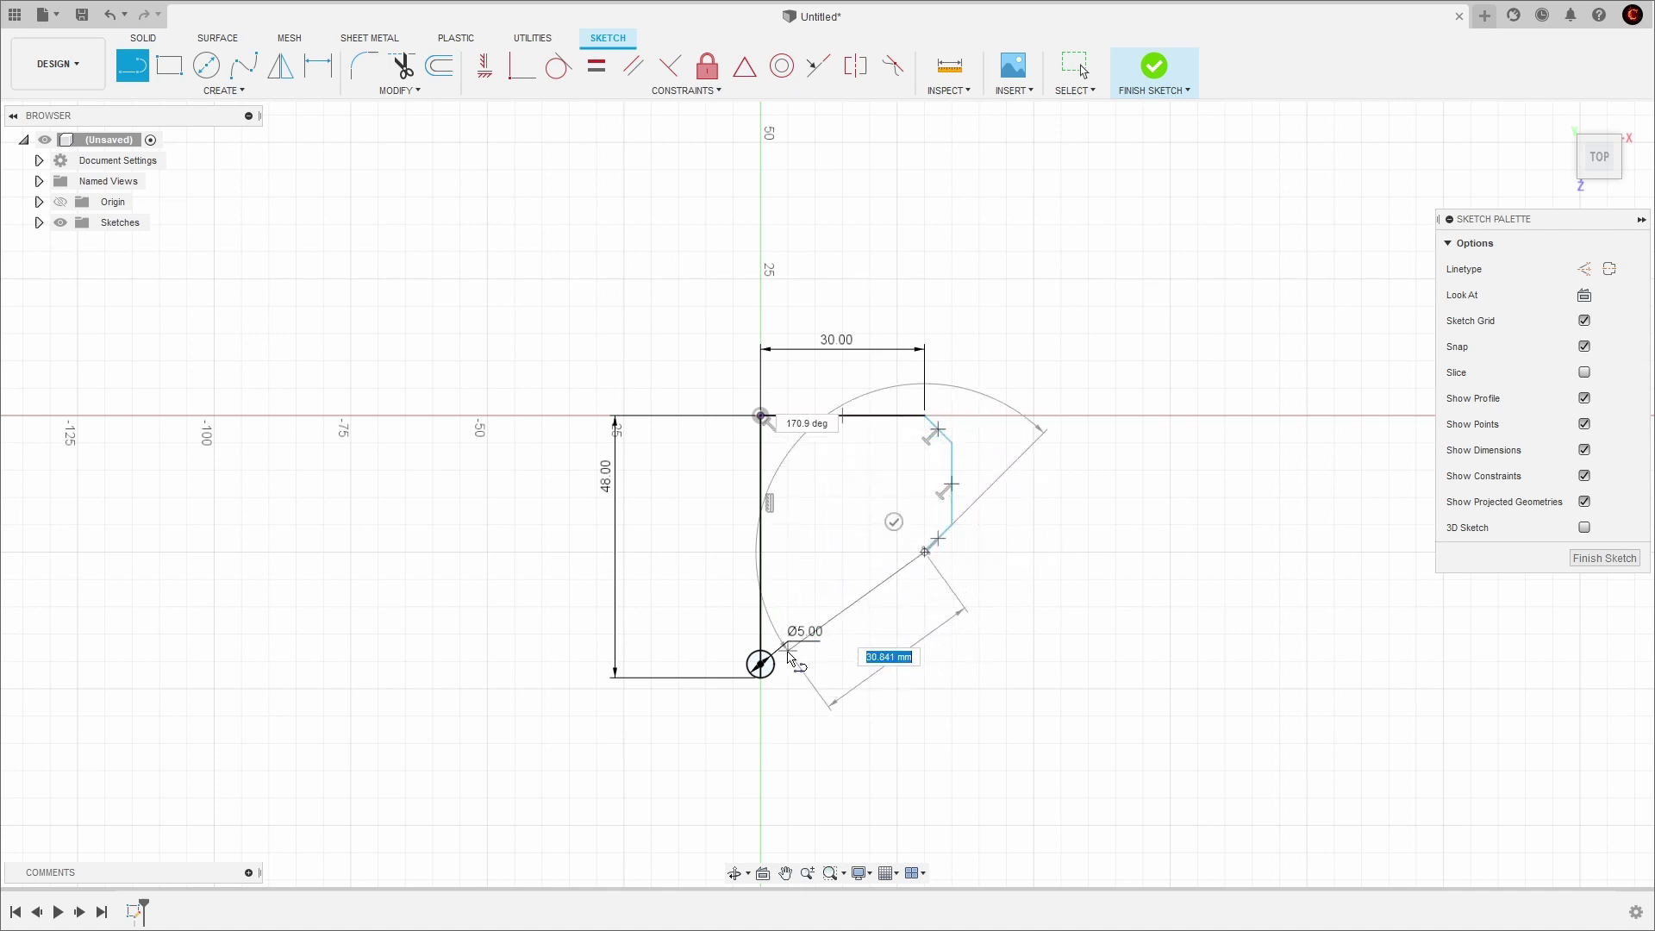
left_click(770, 670)
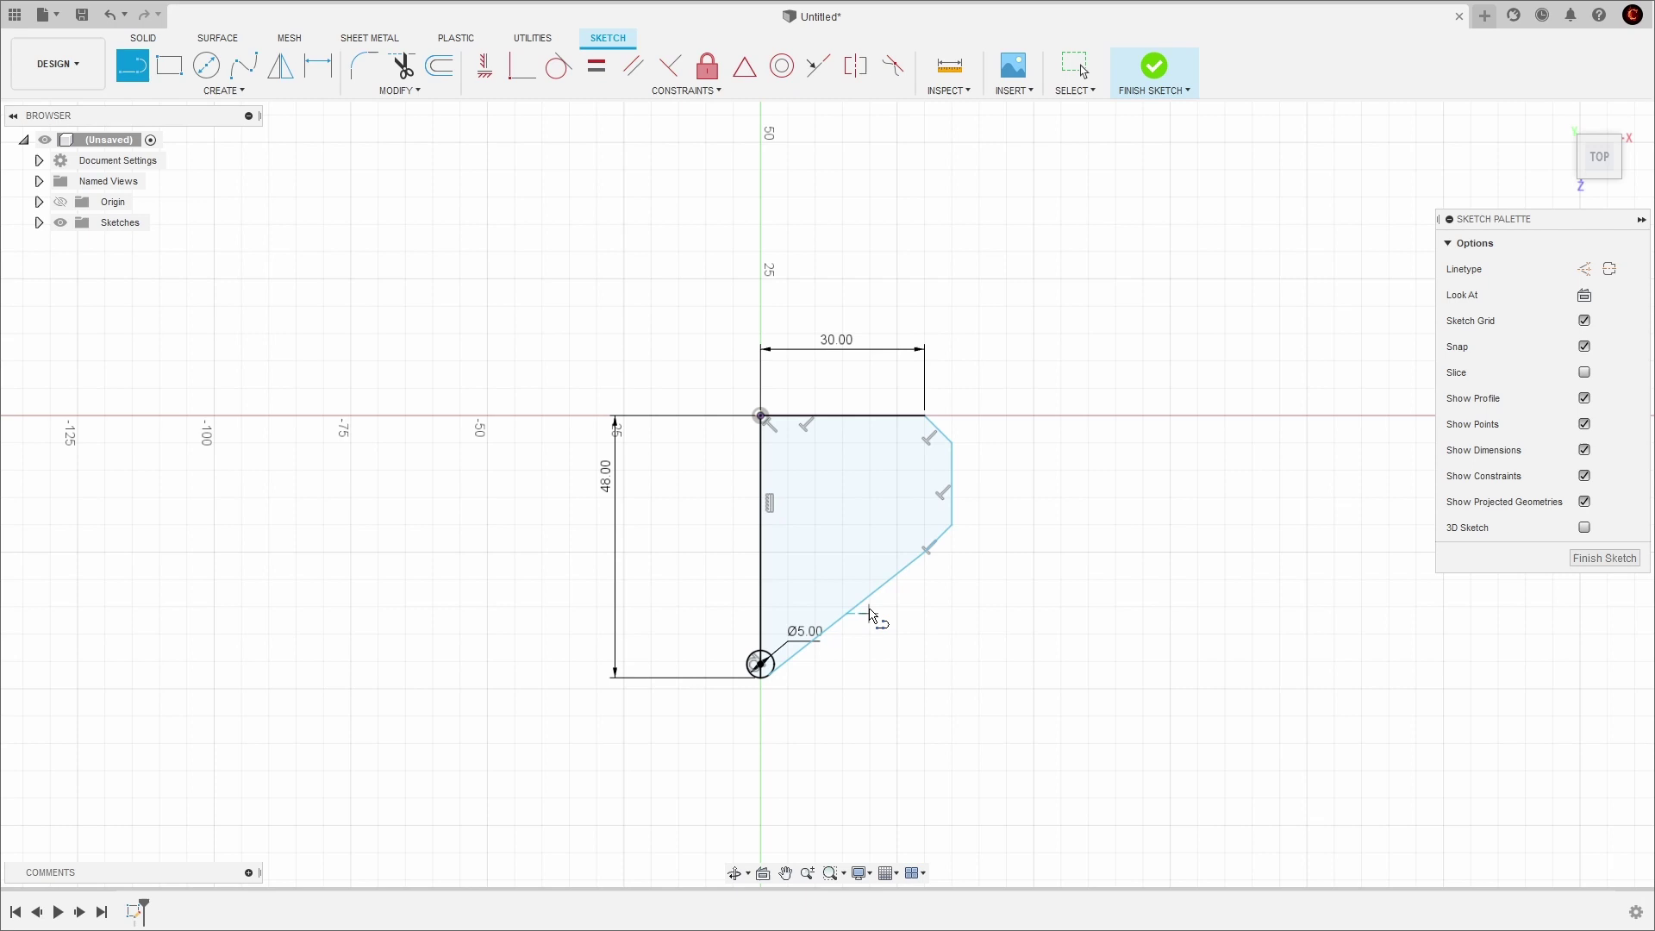
key("Escape")
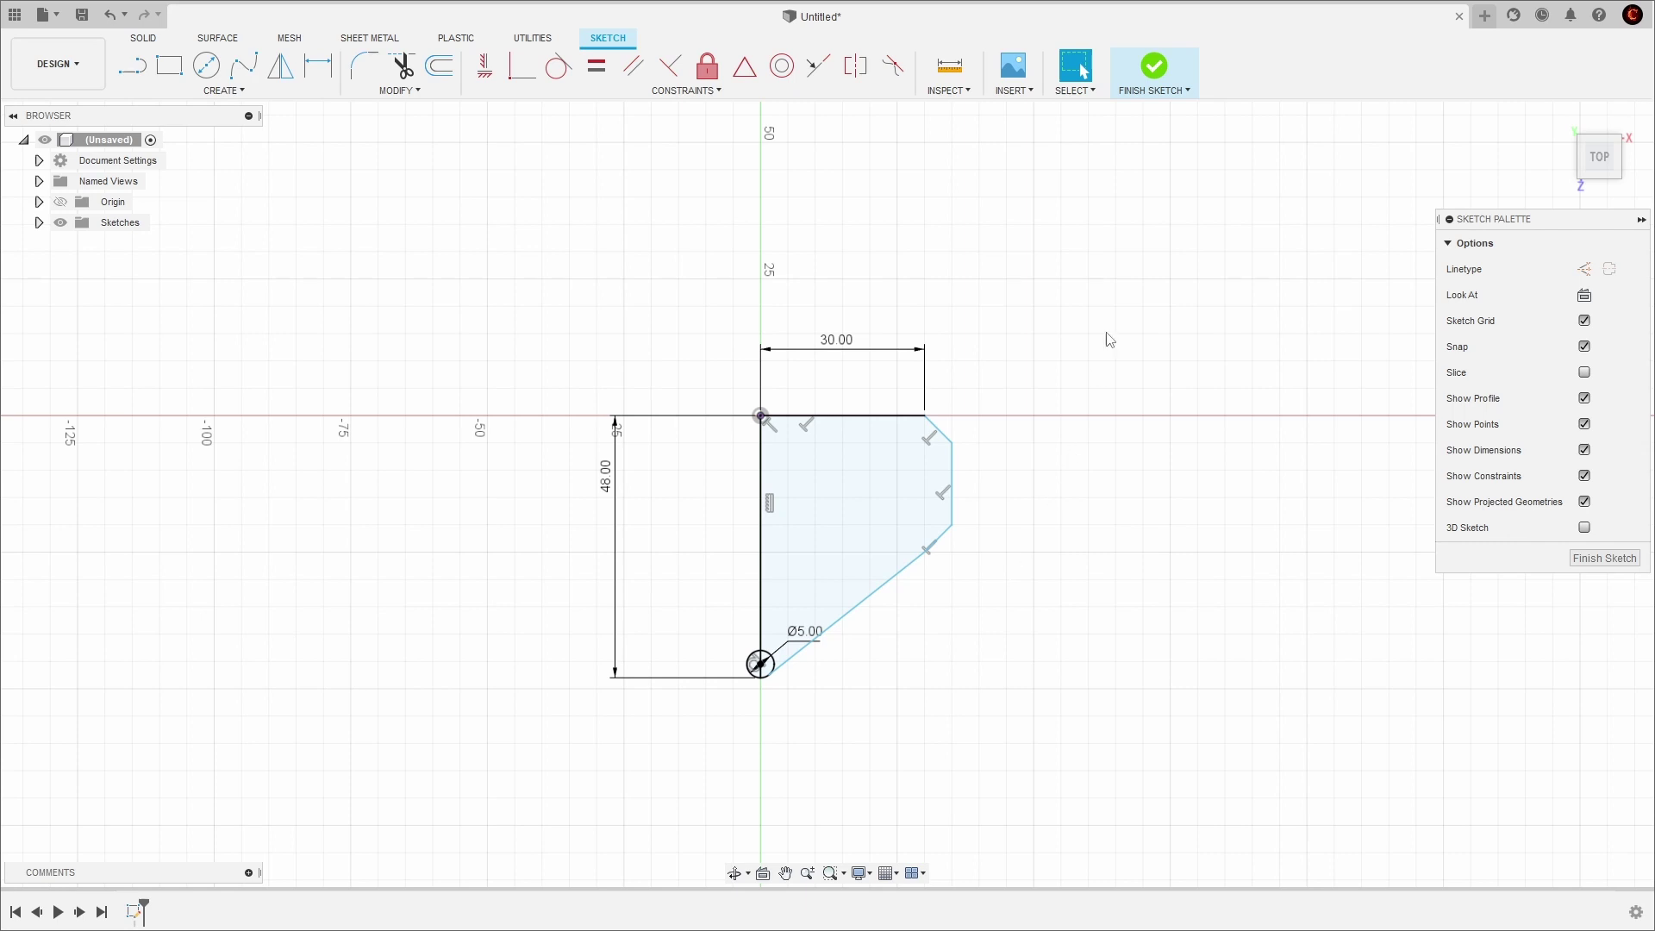
Finish the sketch and revolve the outline profile 360° about its upper edge.
left_click(1155, 69)
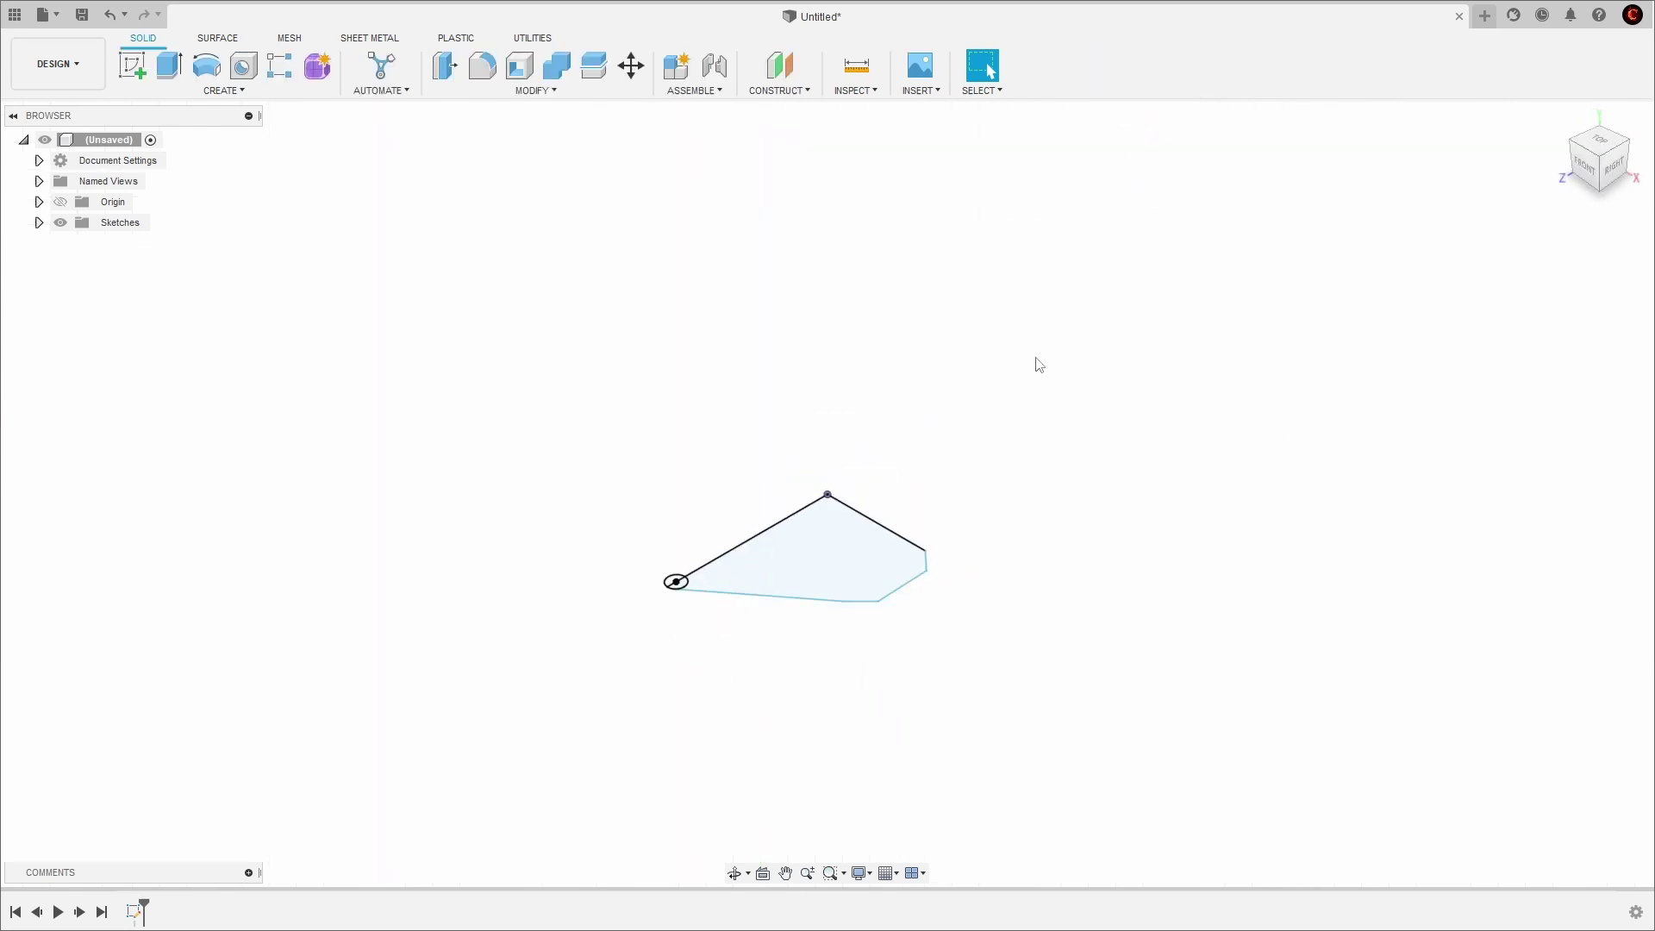
left_click(206, 64)
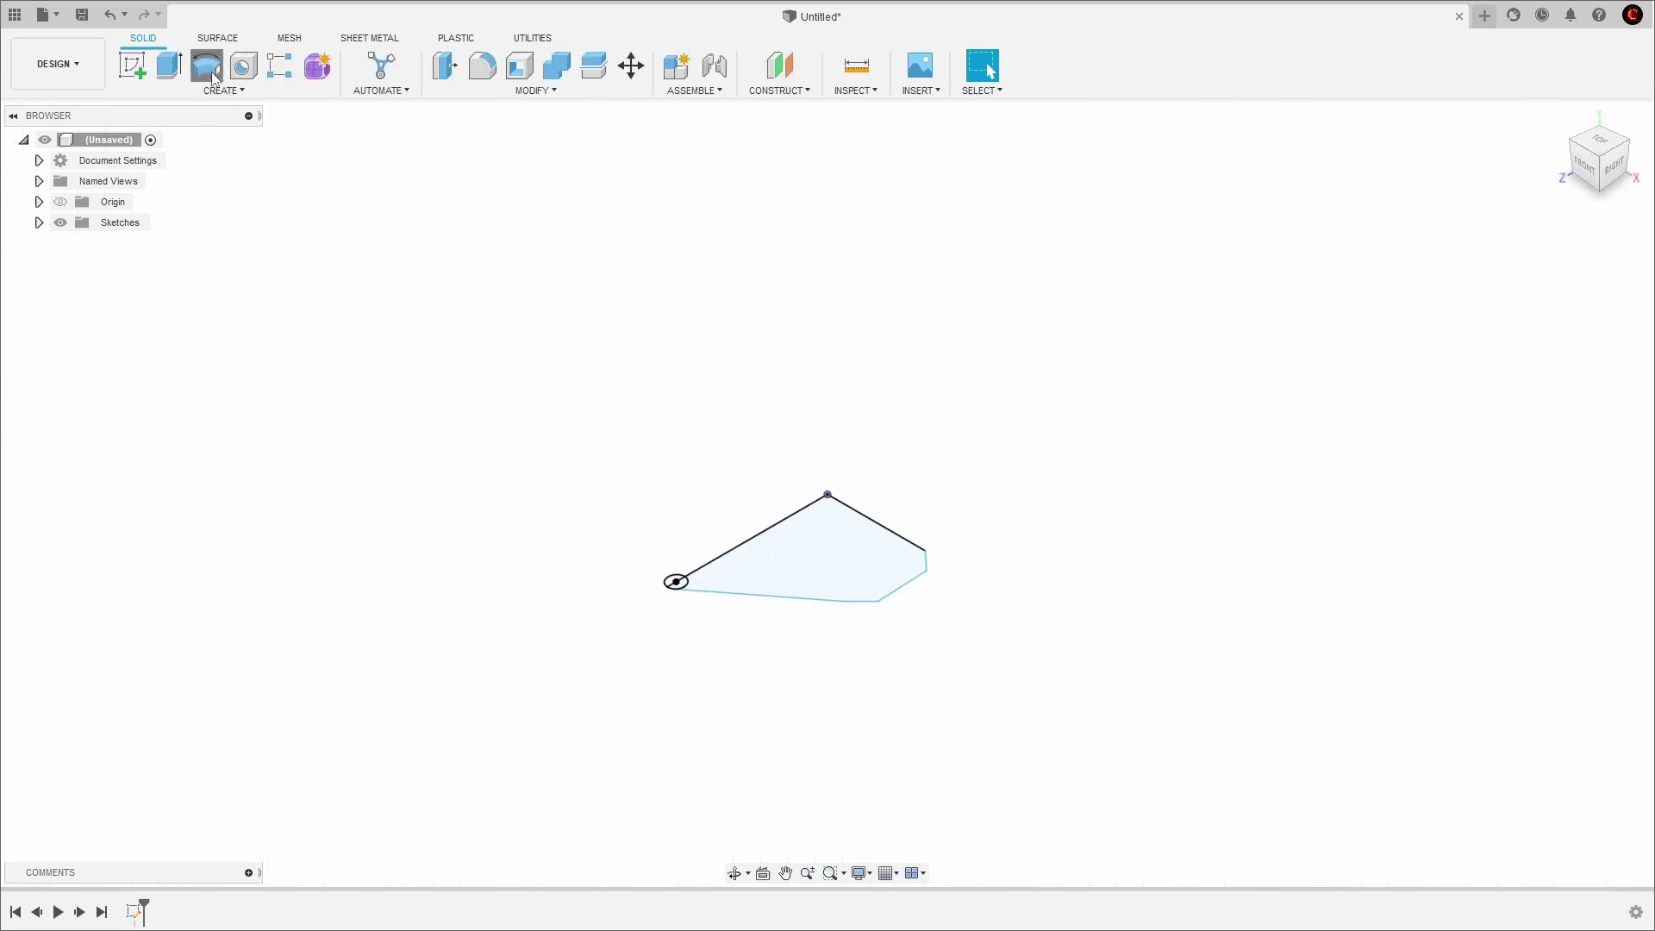
left_click(823, 570)
scroll(669, 580, "up", 4)
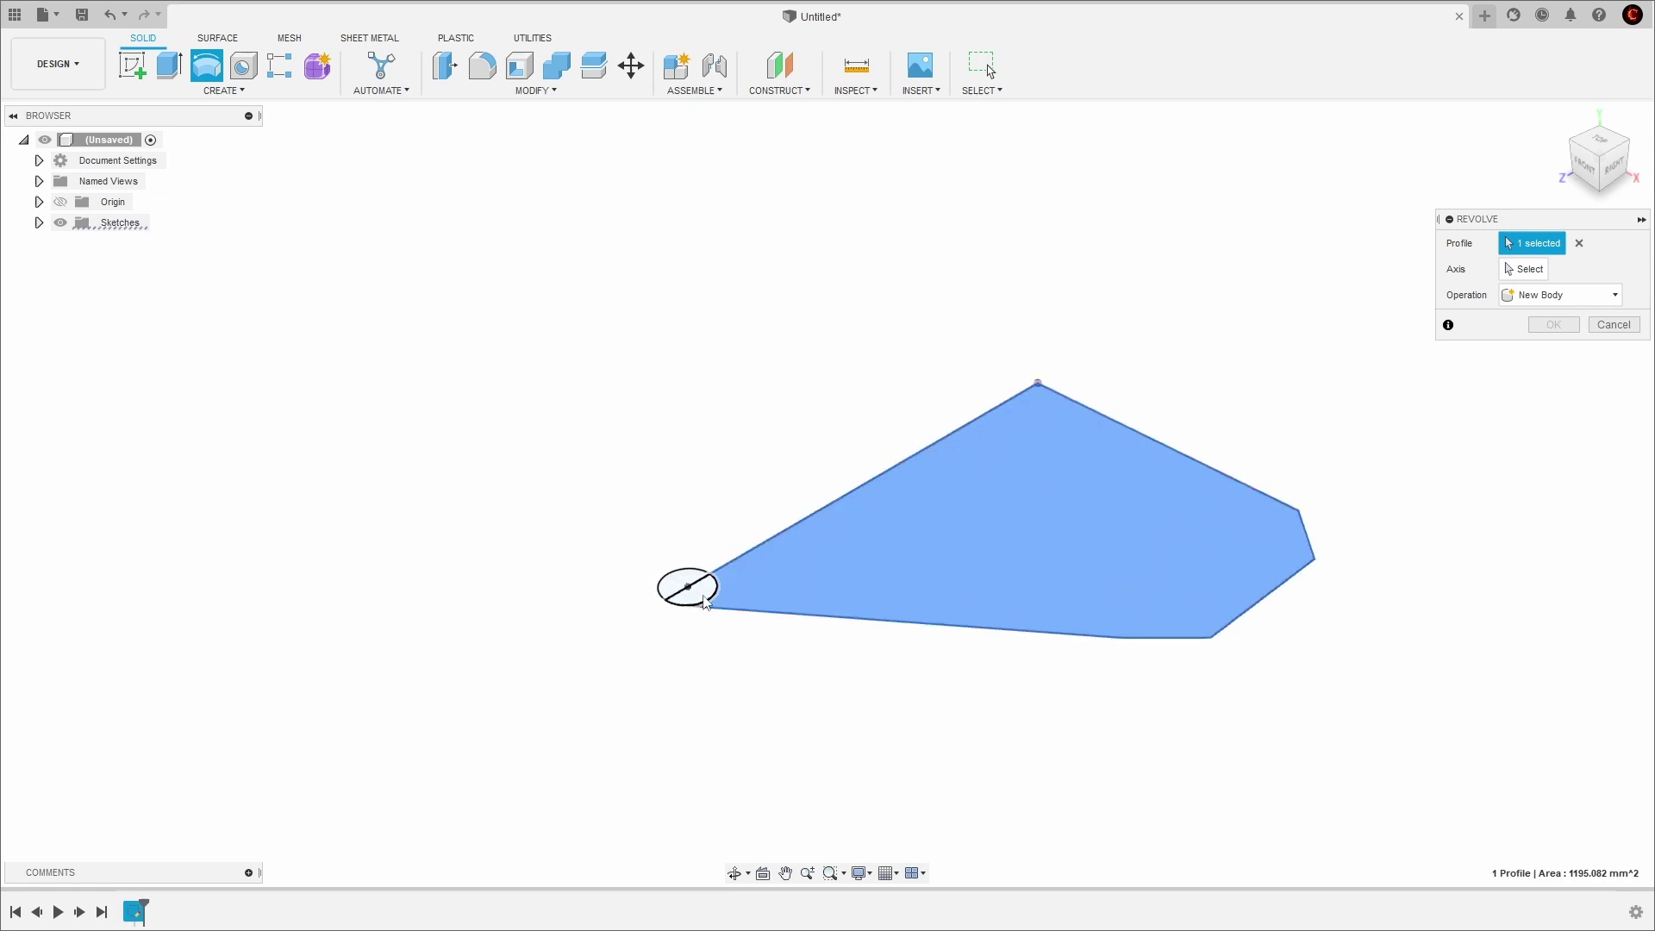
left_click(1524, 271)
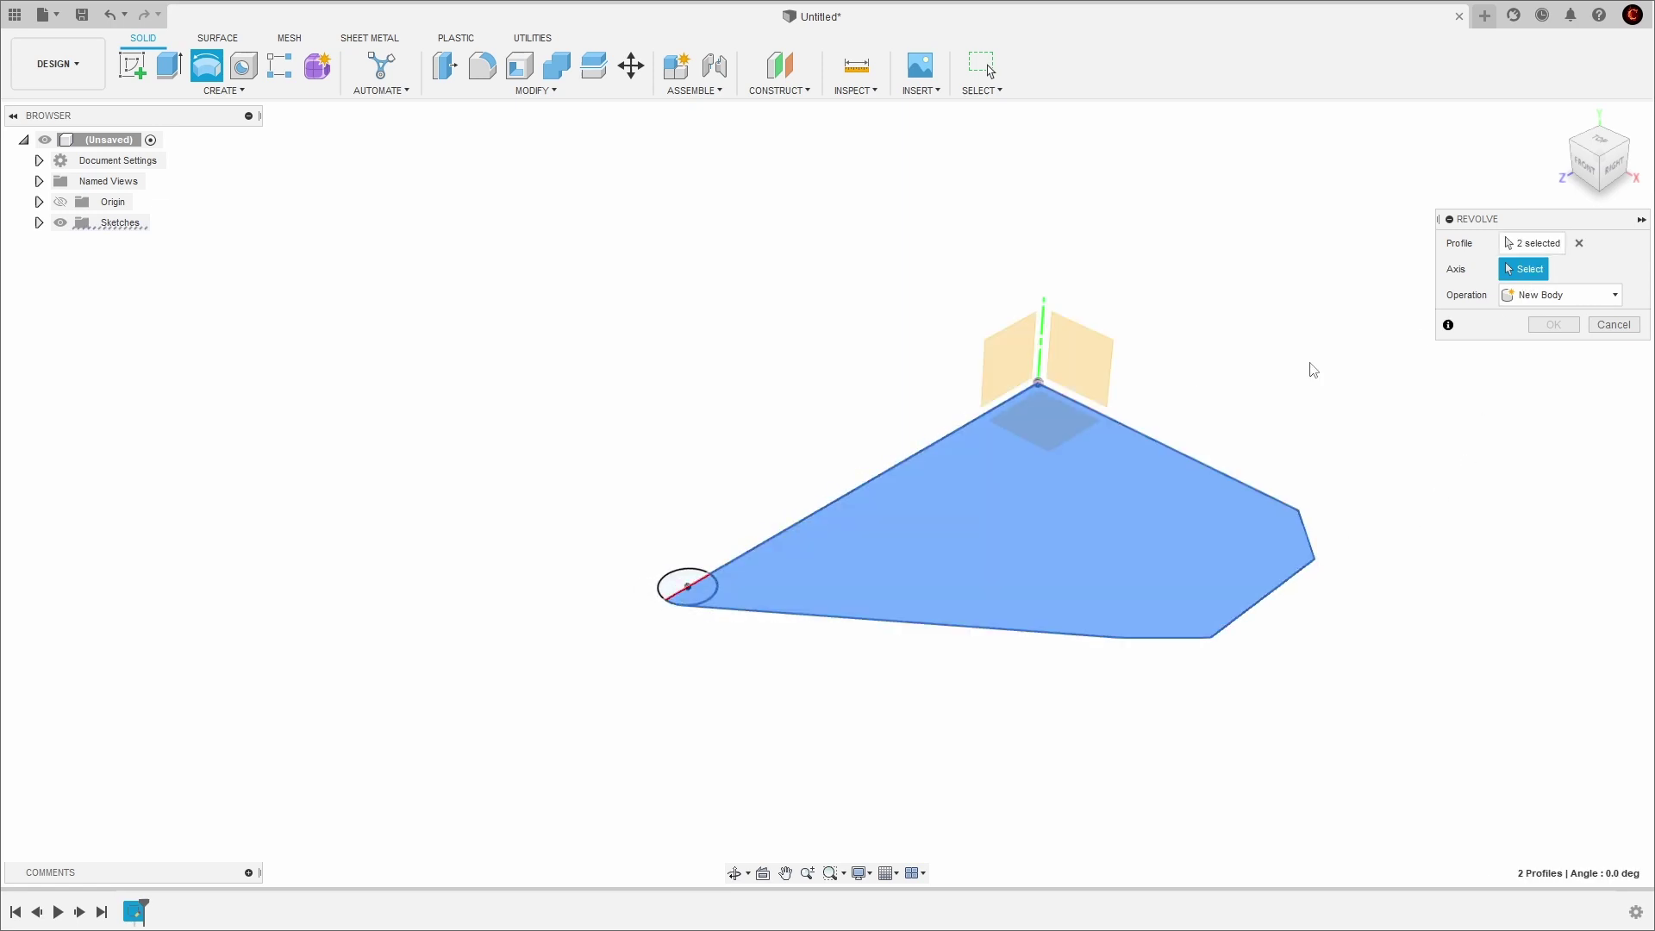
left_click(918, 454)
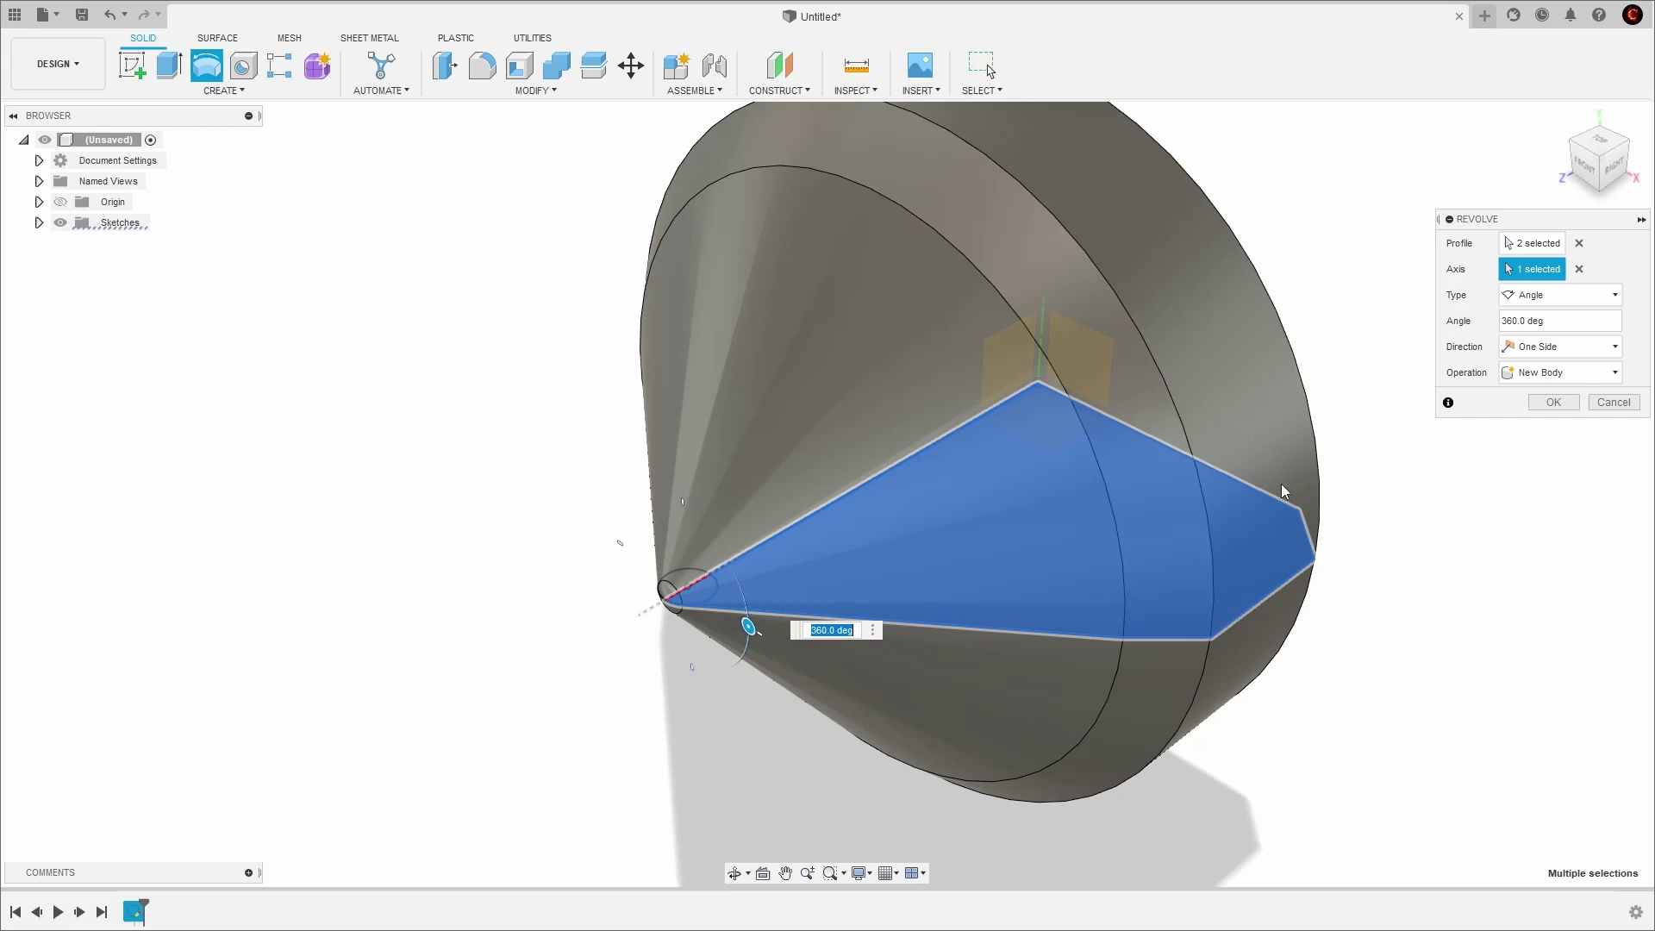
left_click(1552, 403)
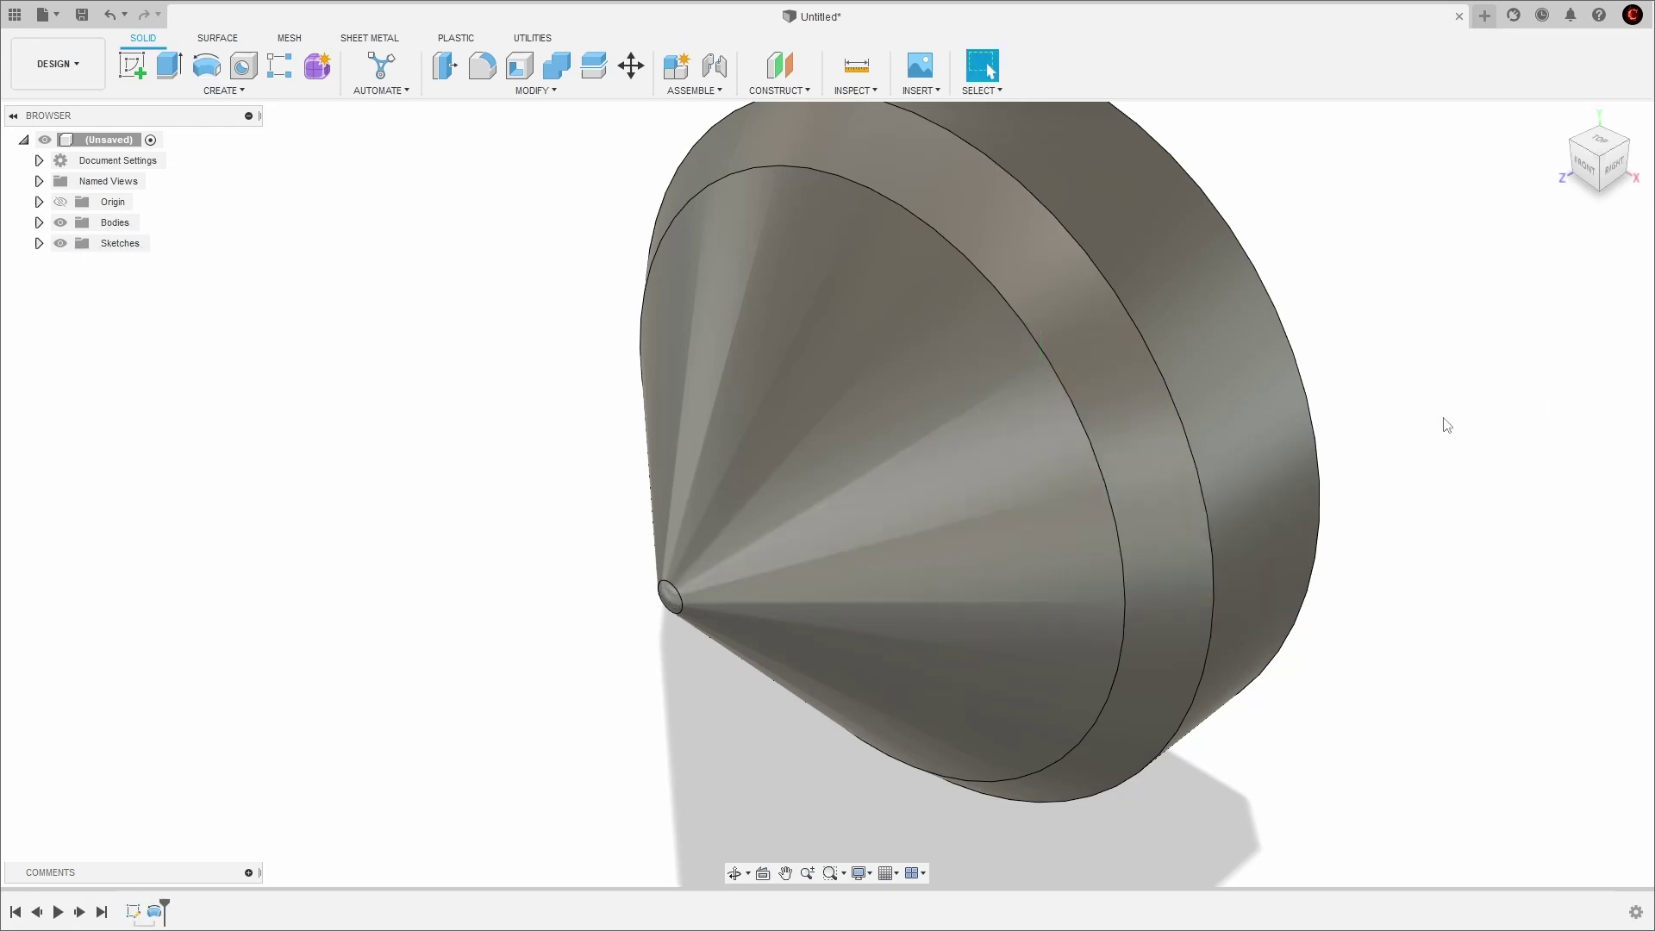
Start a sketch on the body's flat top face and place a circle at its centre.
middle_click_drag(1441, 421, 1241, 212, "shift")
left_click(131, 66)
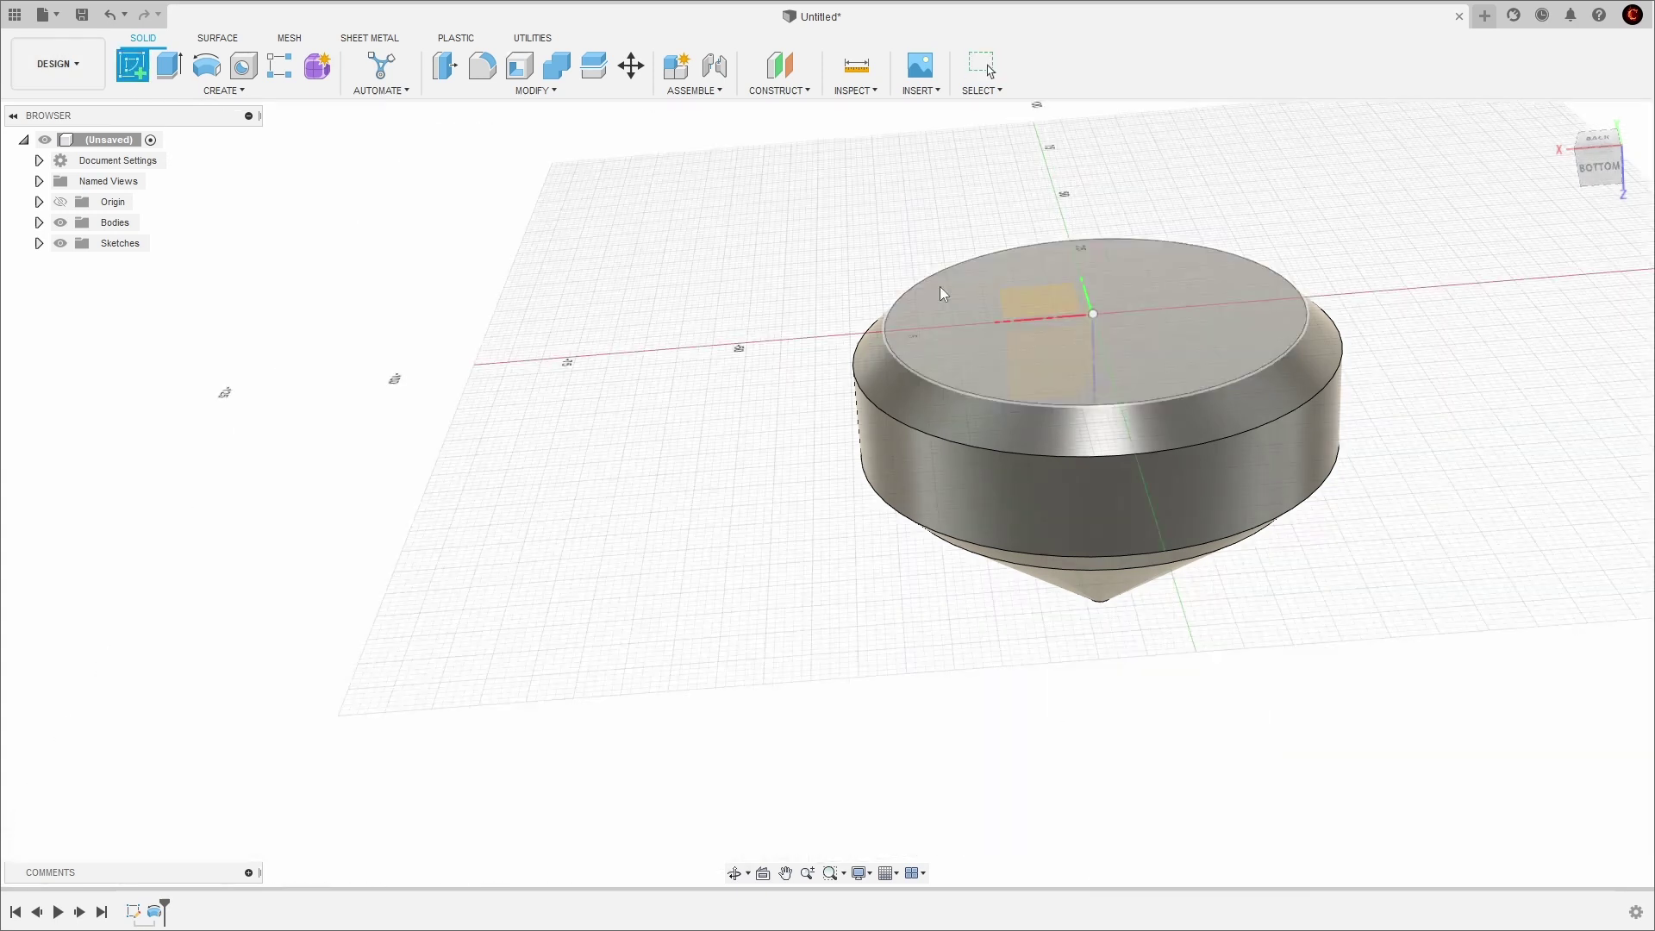
left_click(977, 312)
key("c")
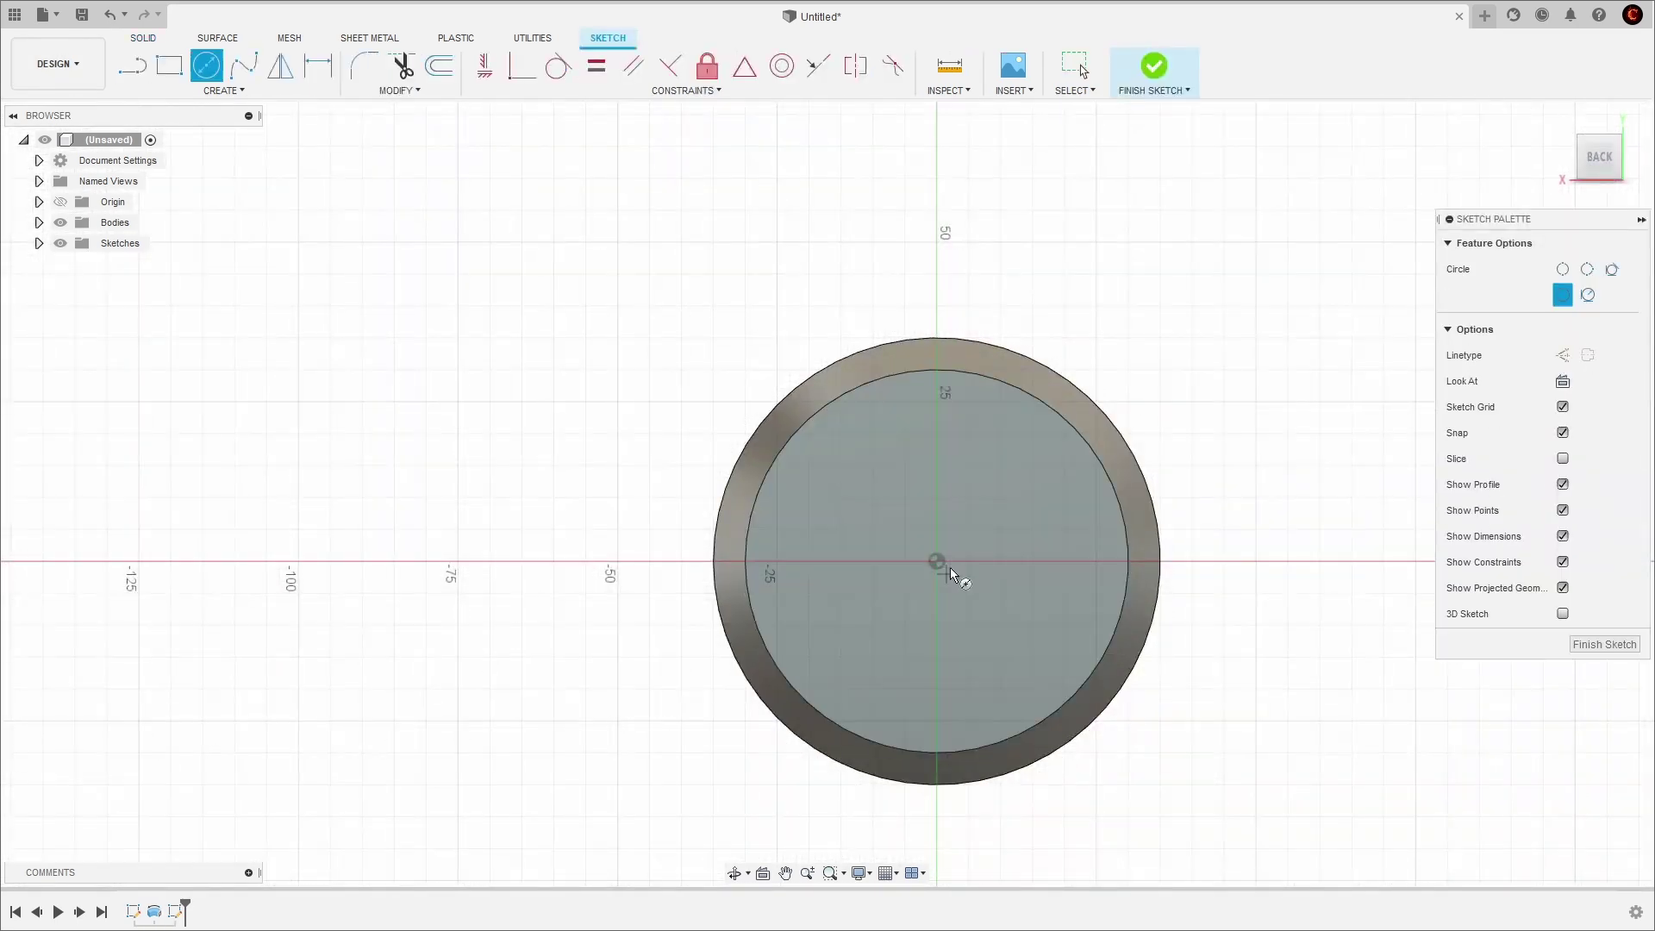
left_click(941, 523)
Dimension the centred circle to a 10.30 mm diameter.
key("d")
left_click(981, 548)
left_click(1014, 474)
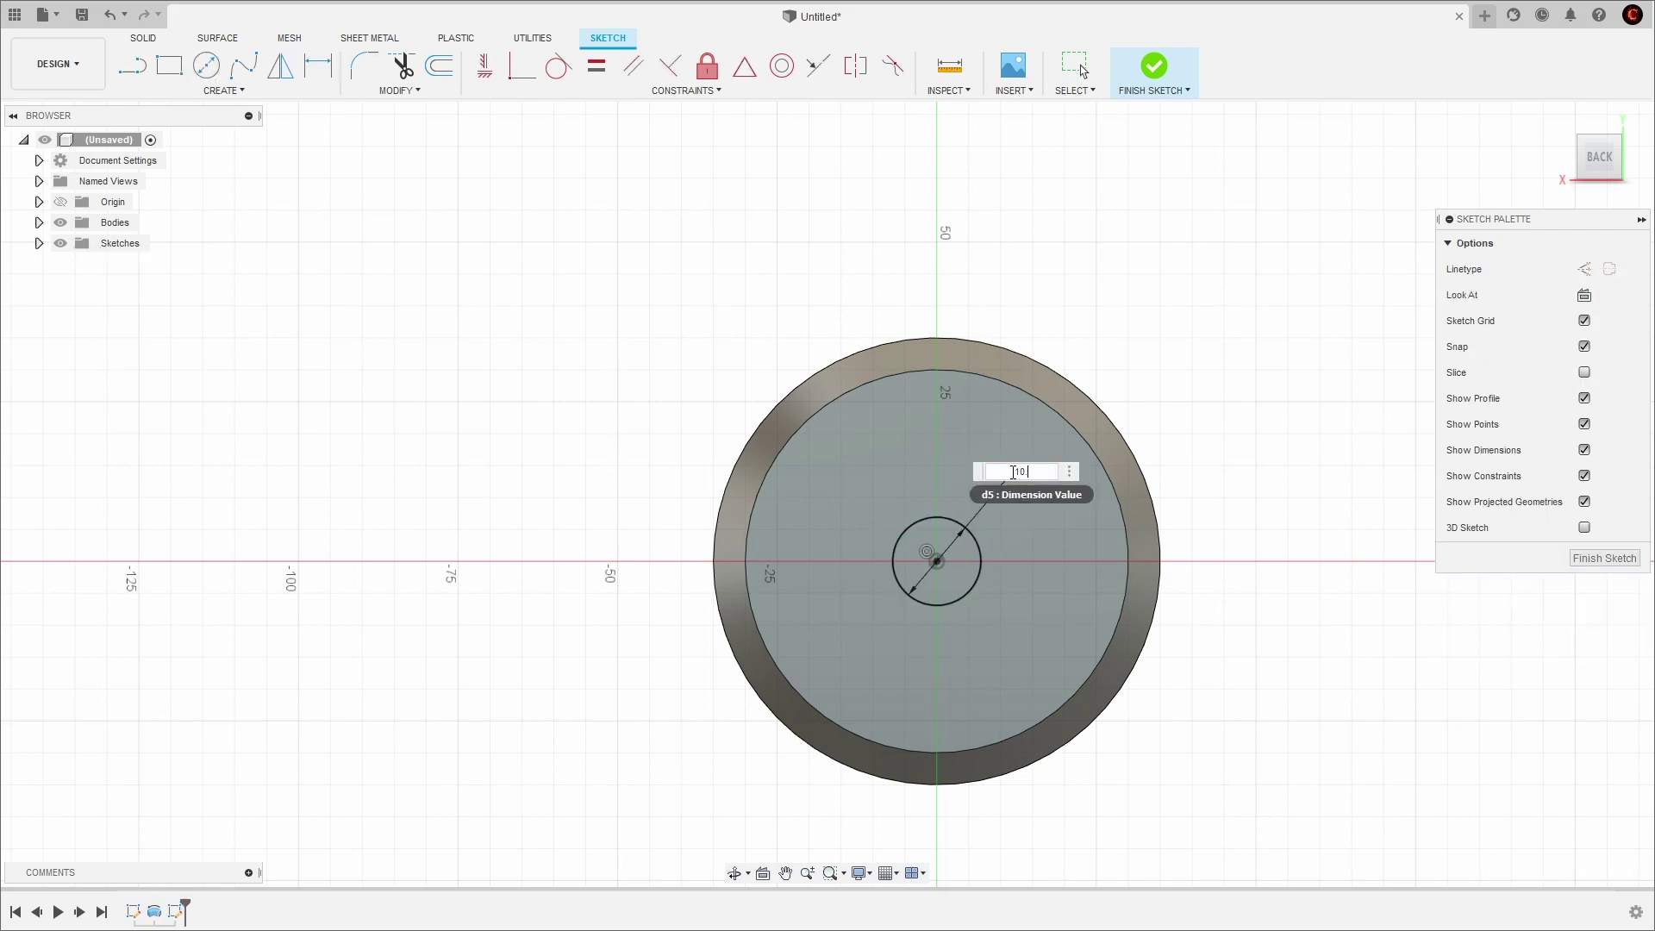
type("10")
key("Return")
scroll(977, 509, "up", 4)
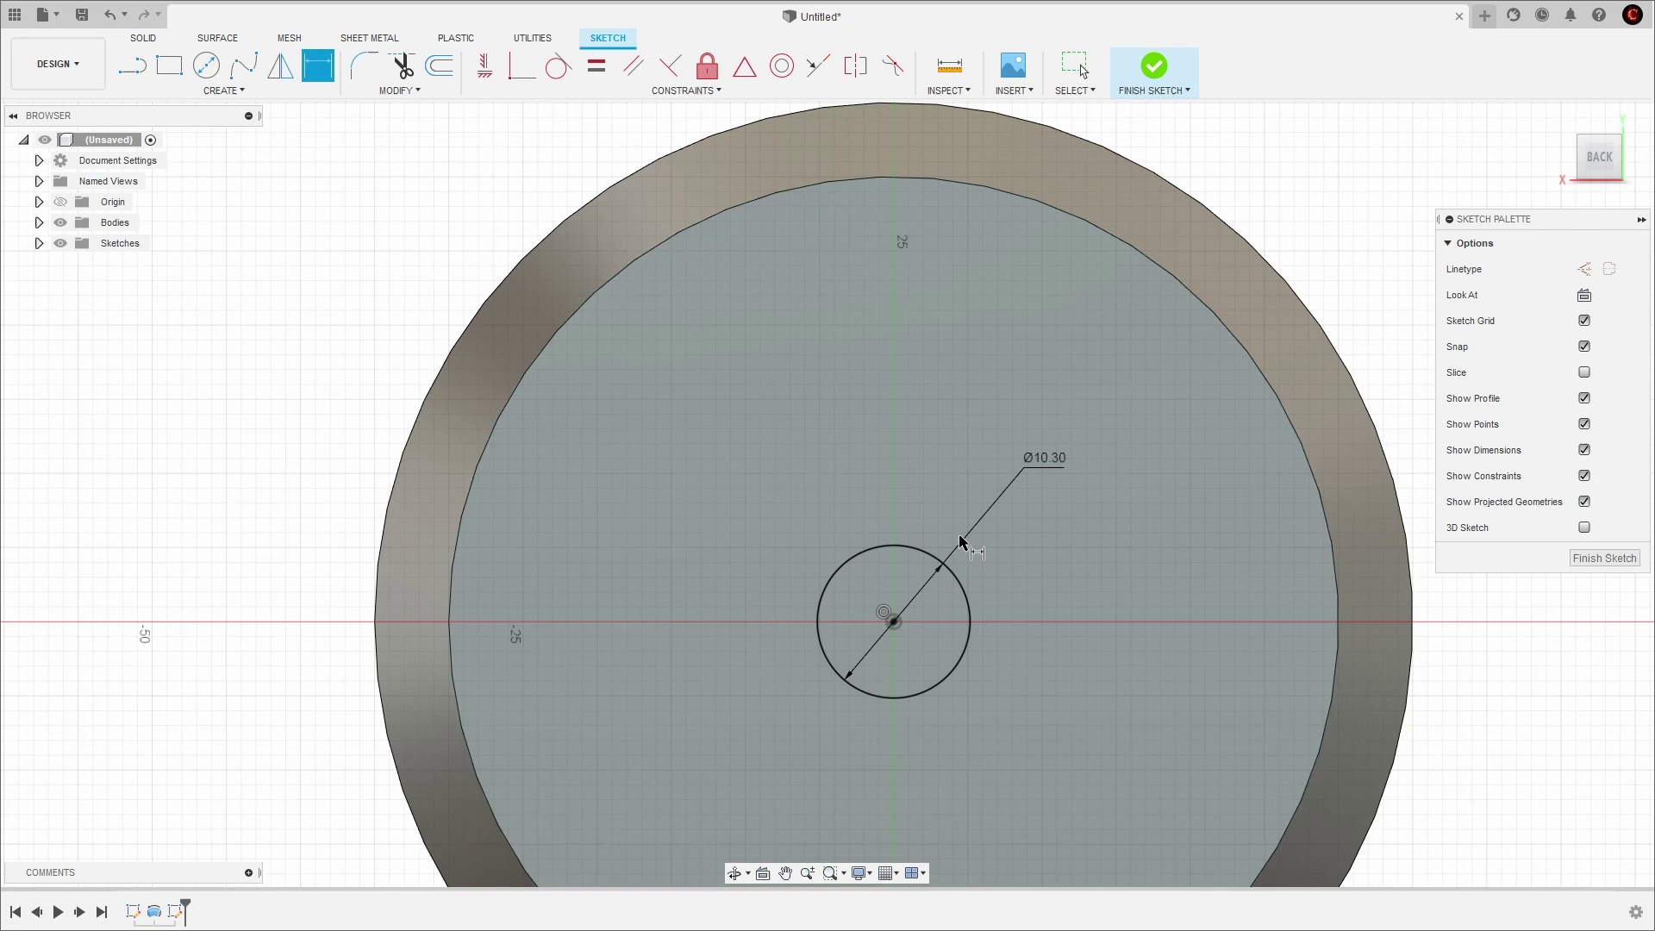
middle_click_drag(972, 624, 1002, 540)
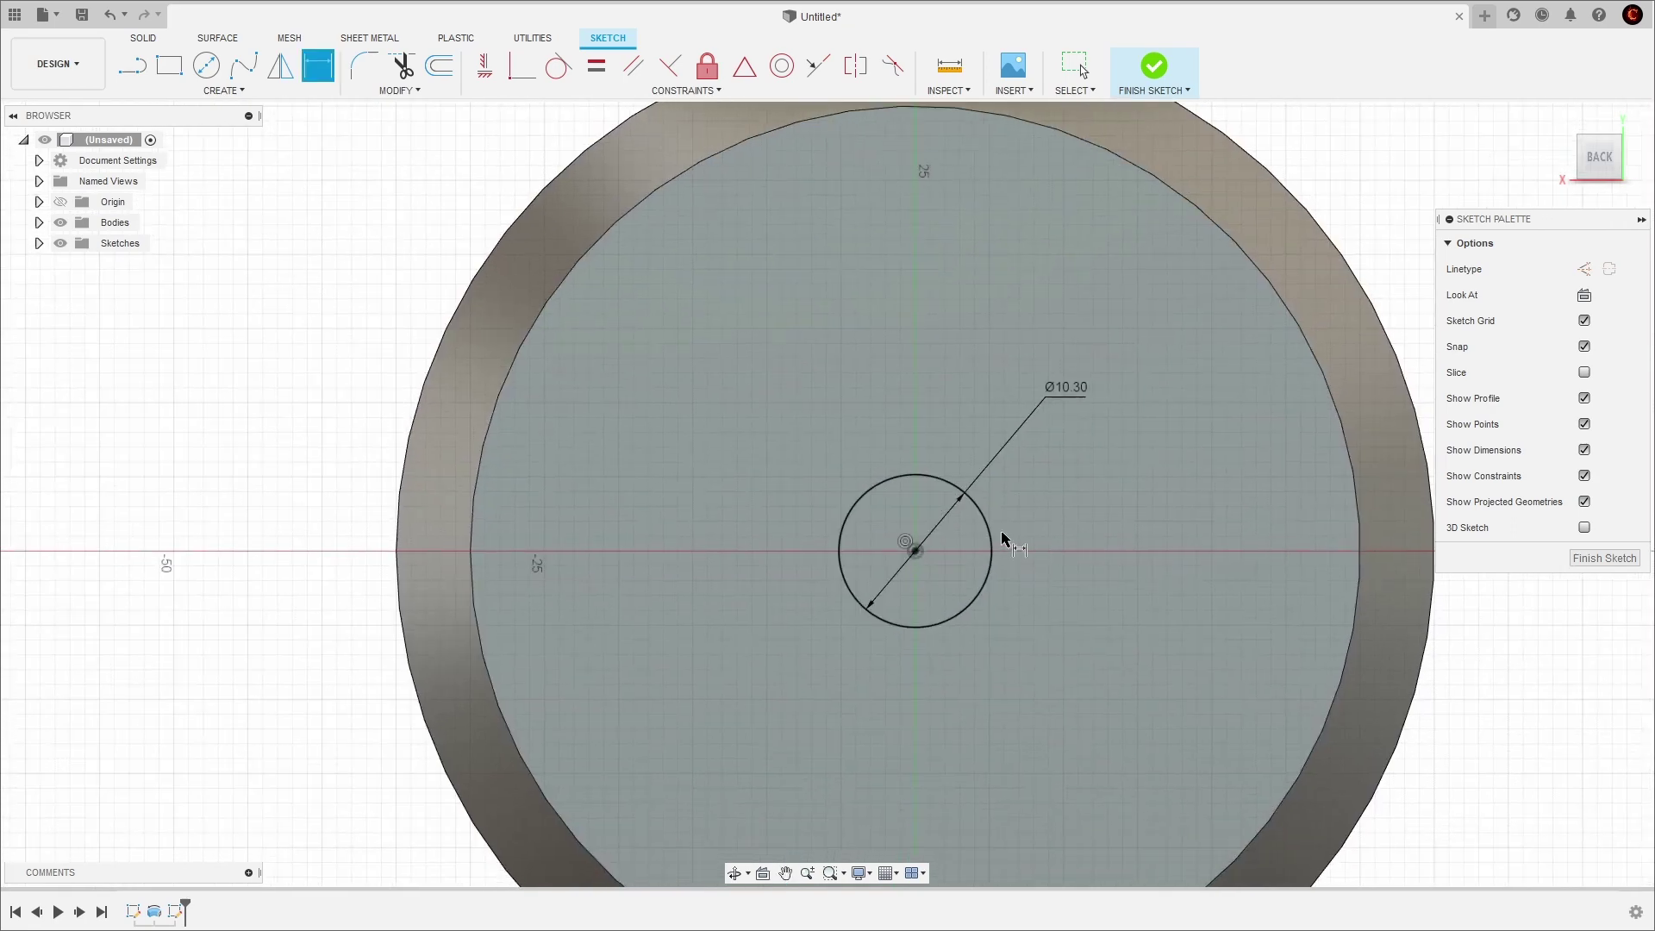
Draw a vertical centre line and a left side line inside the circle, making the centre line construction.
left_click(955, 489)
double_click(955, 615)
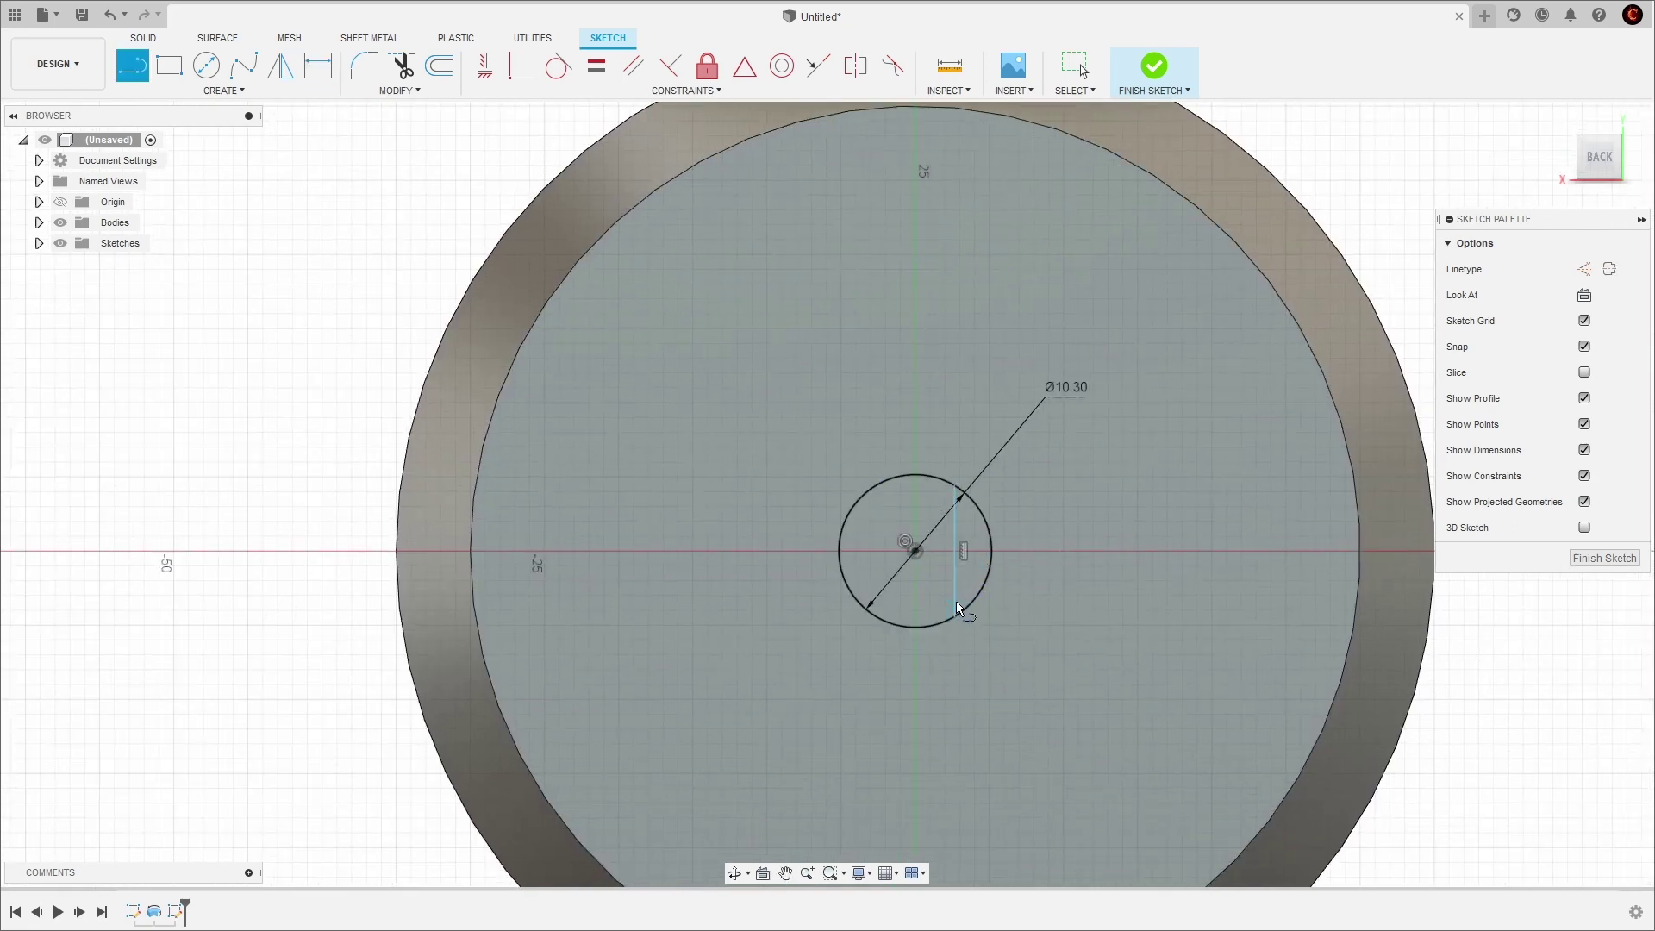
left_click(878, 483)
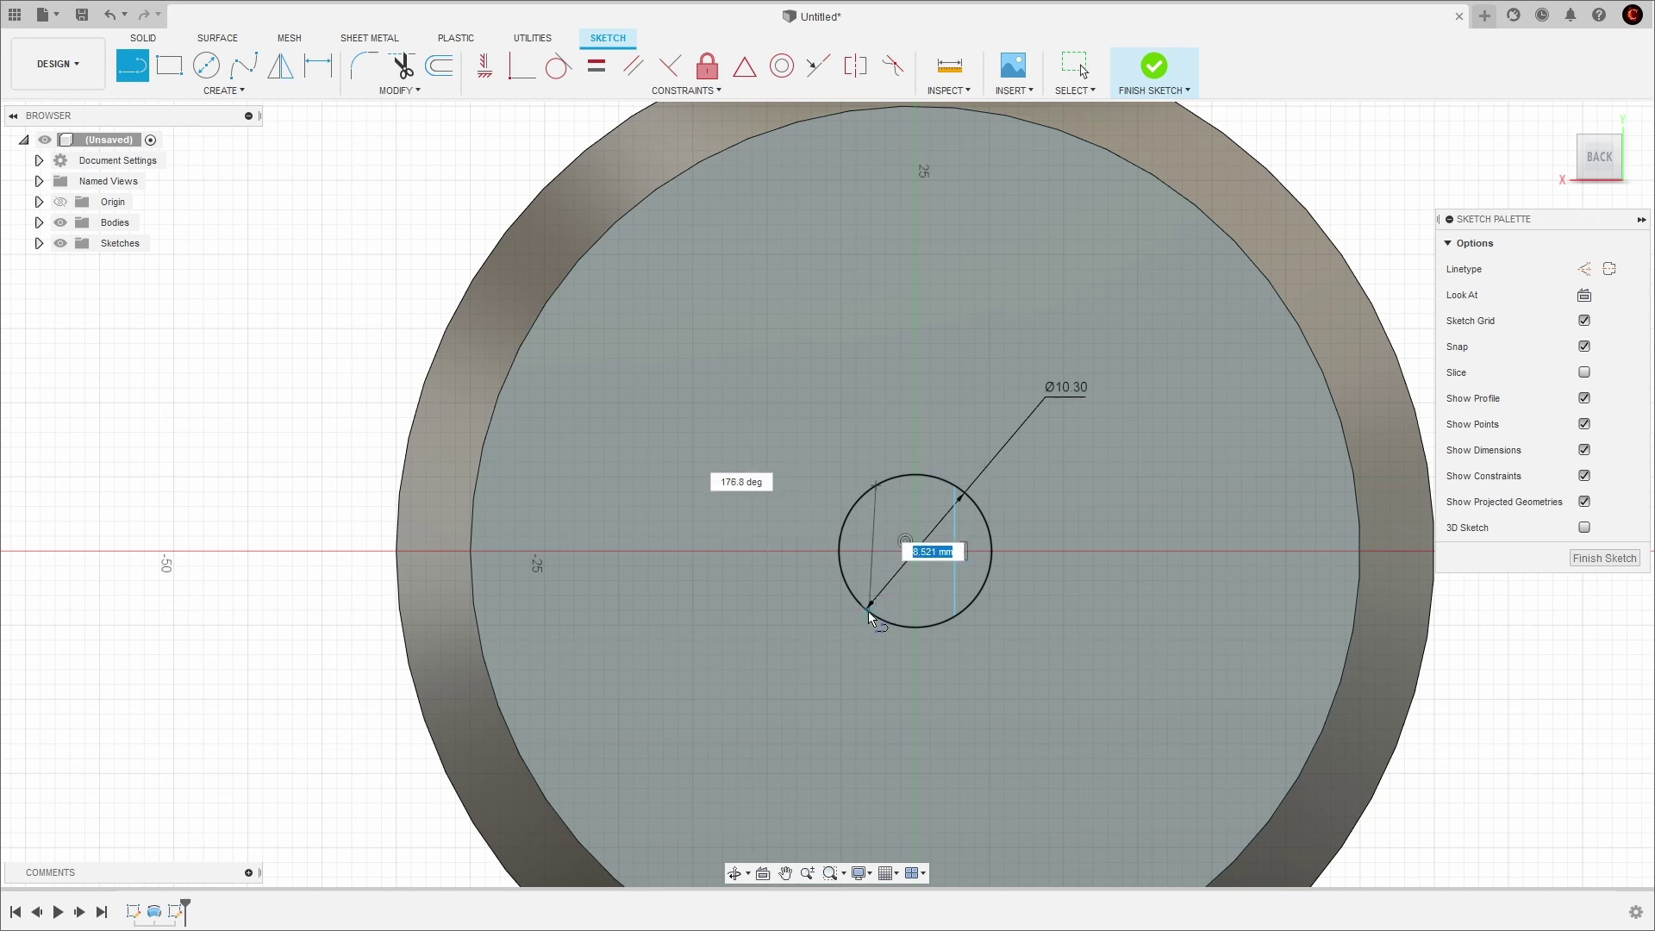
double_click(874, 617)
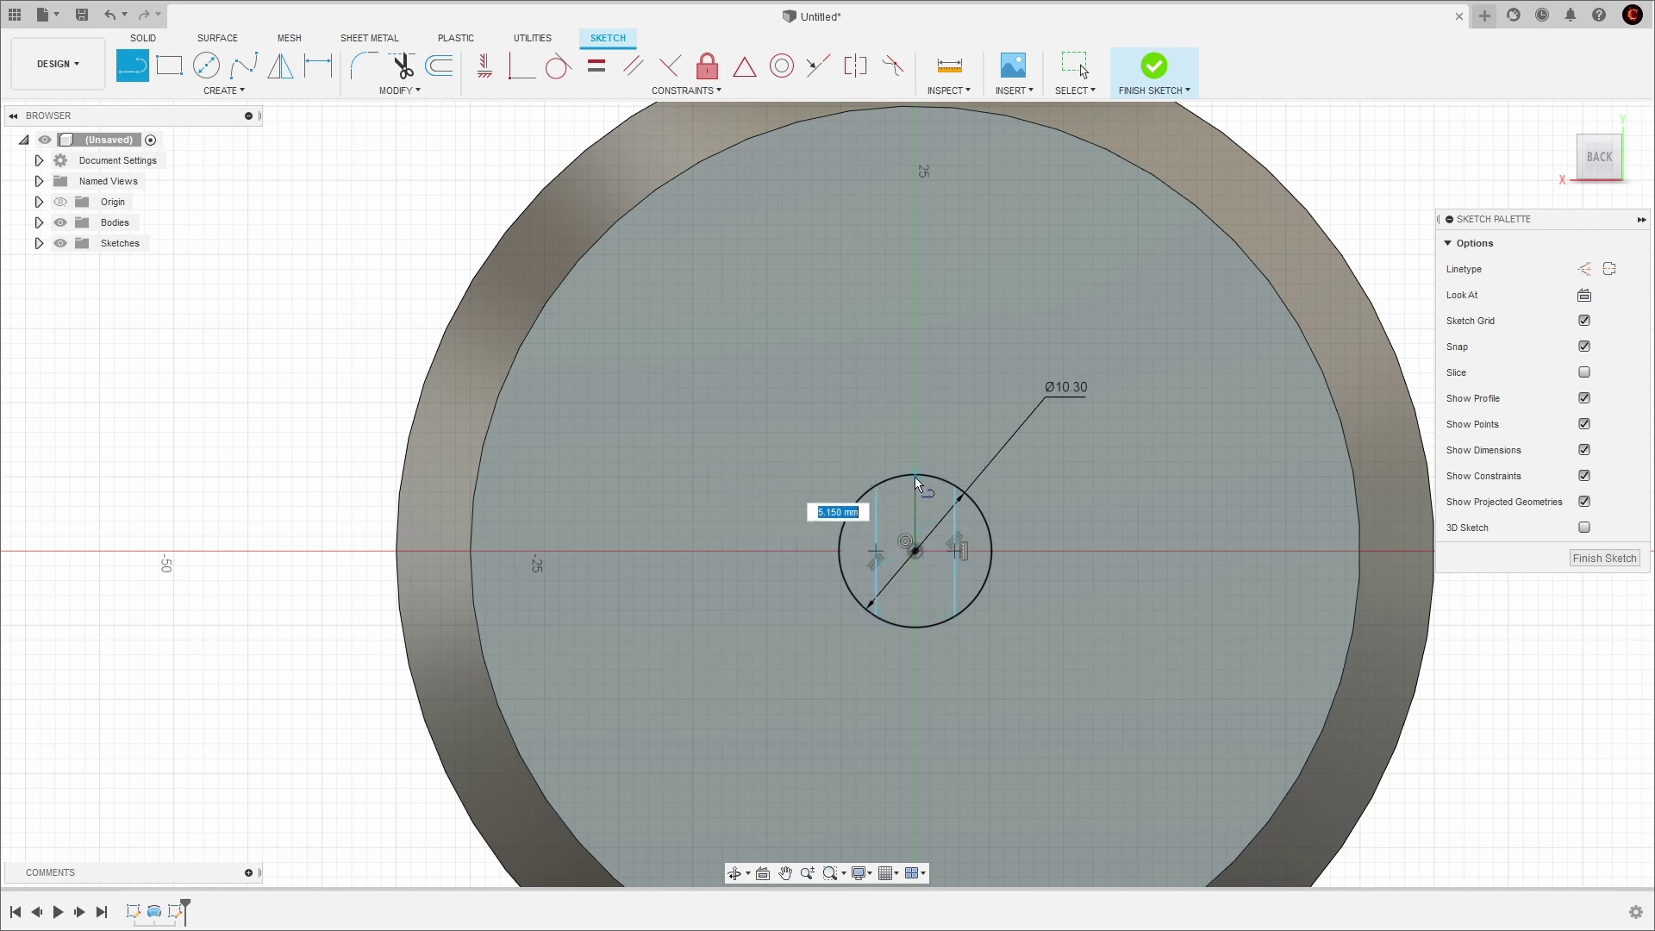
key("Escape")
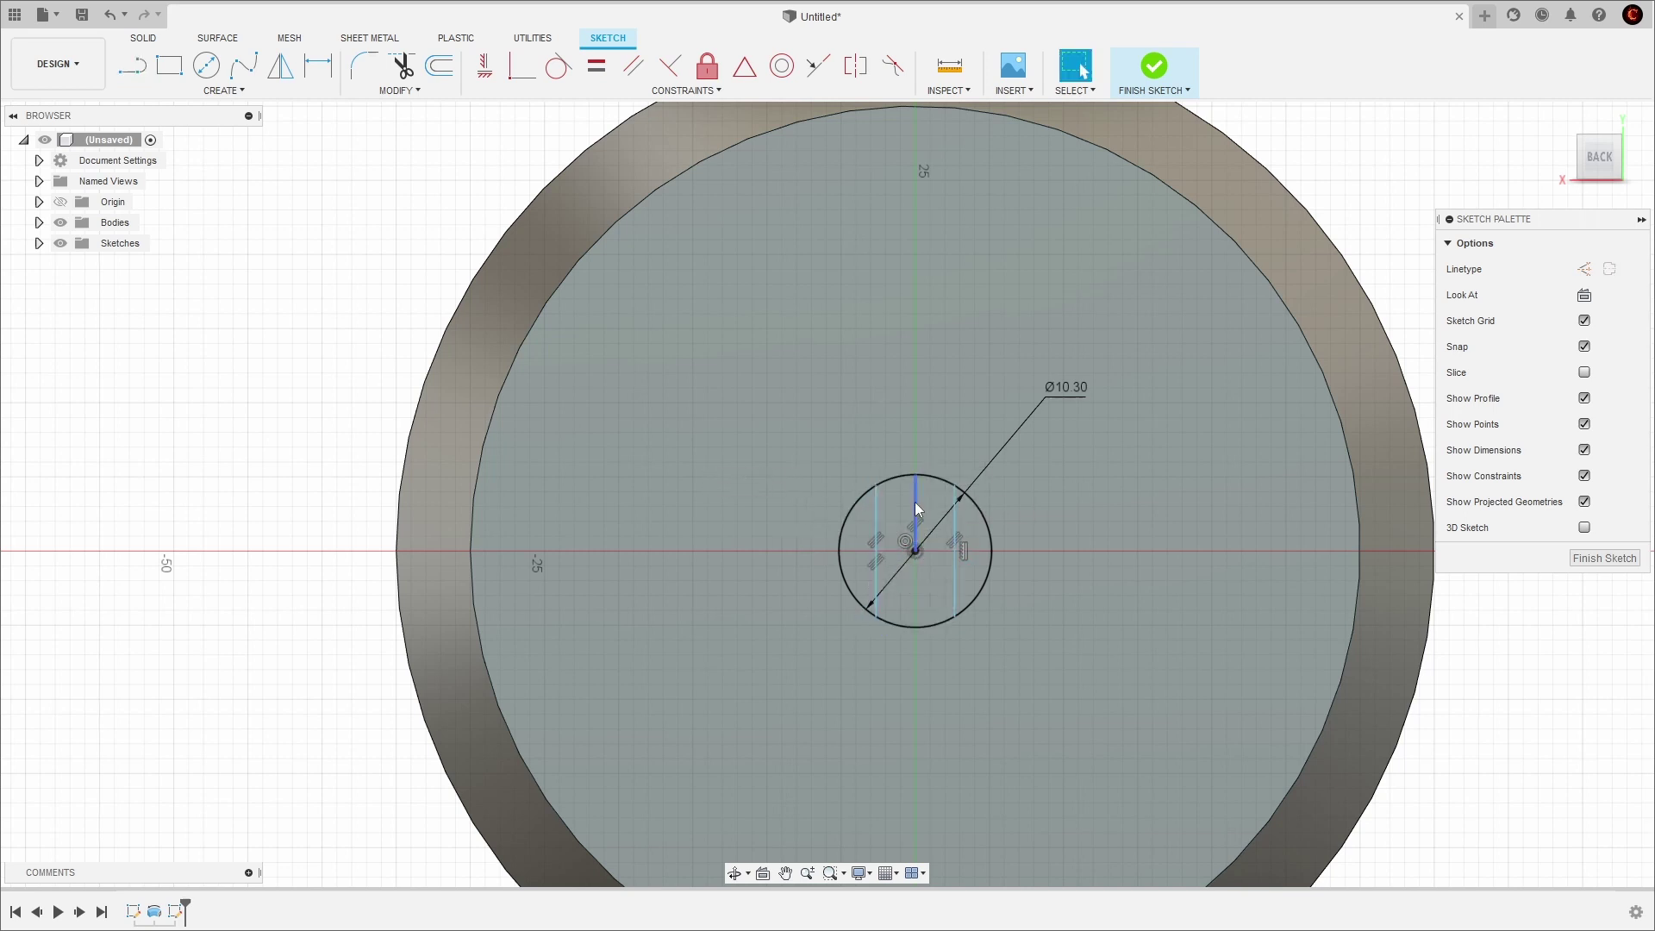
left_click(1588, 274)
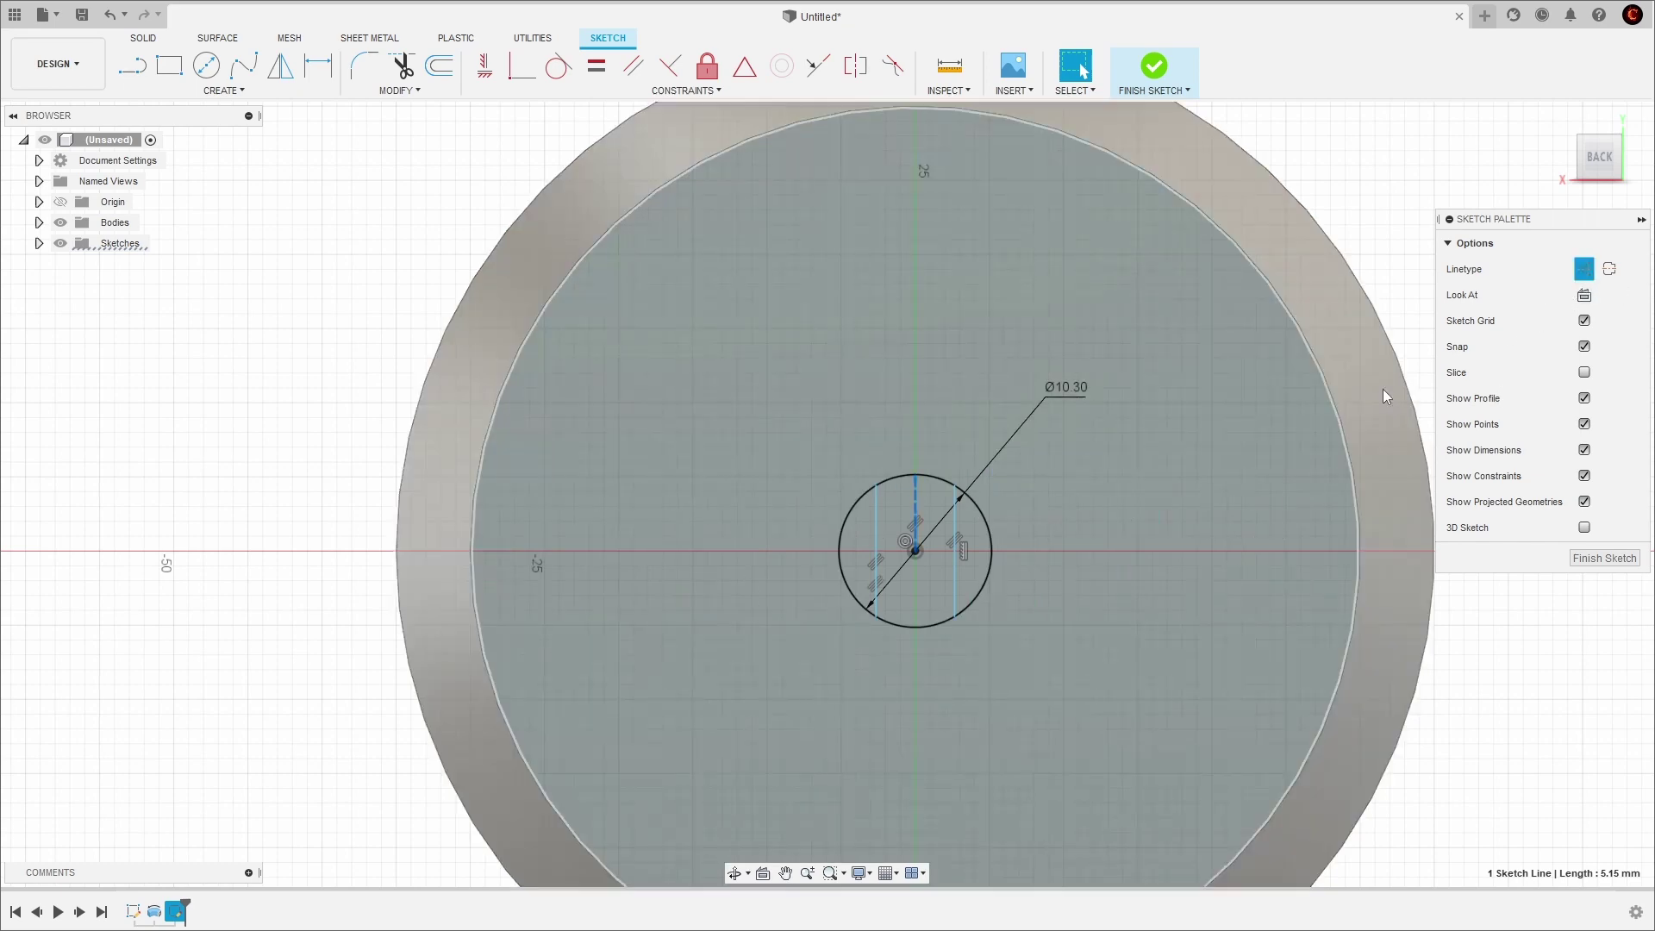
key("Escape")
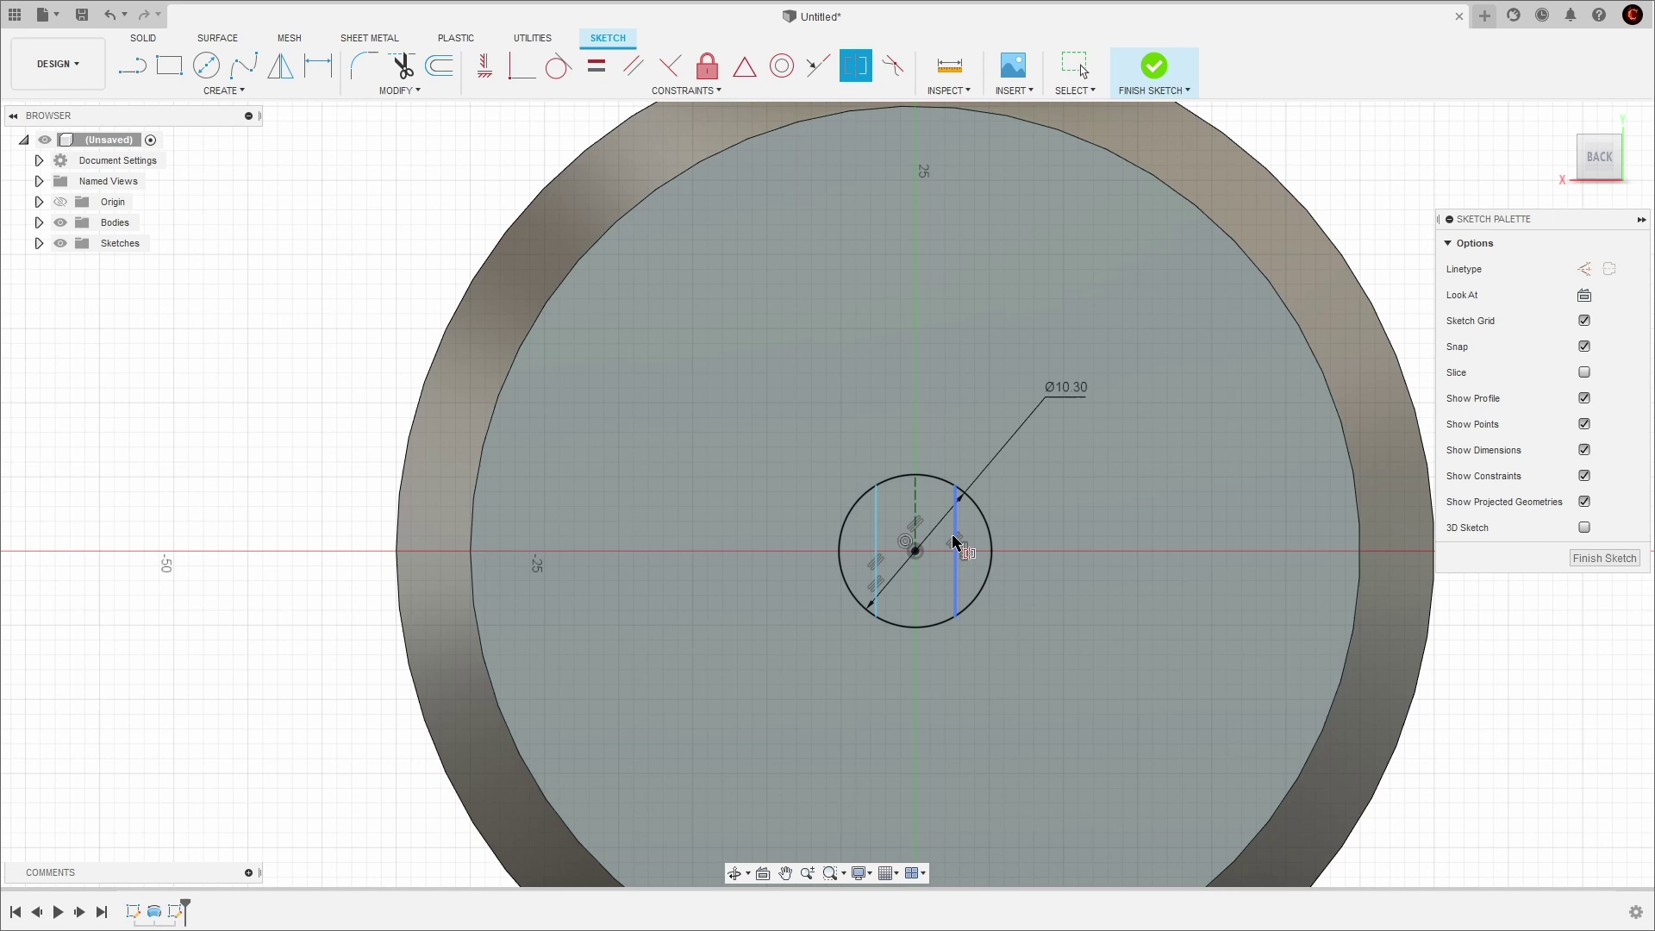
Make the side lines symmetric about the centre line, 8.30 mm apart, and finish the sketch.
left_click(914, 511)
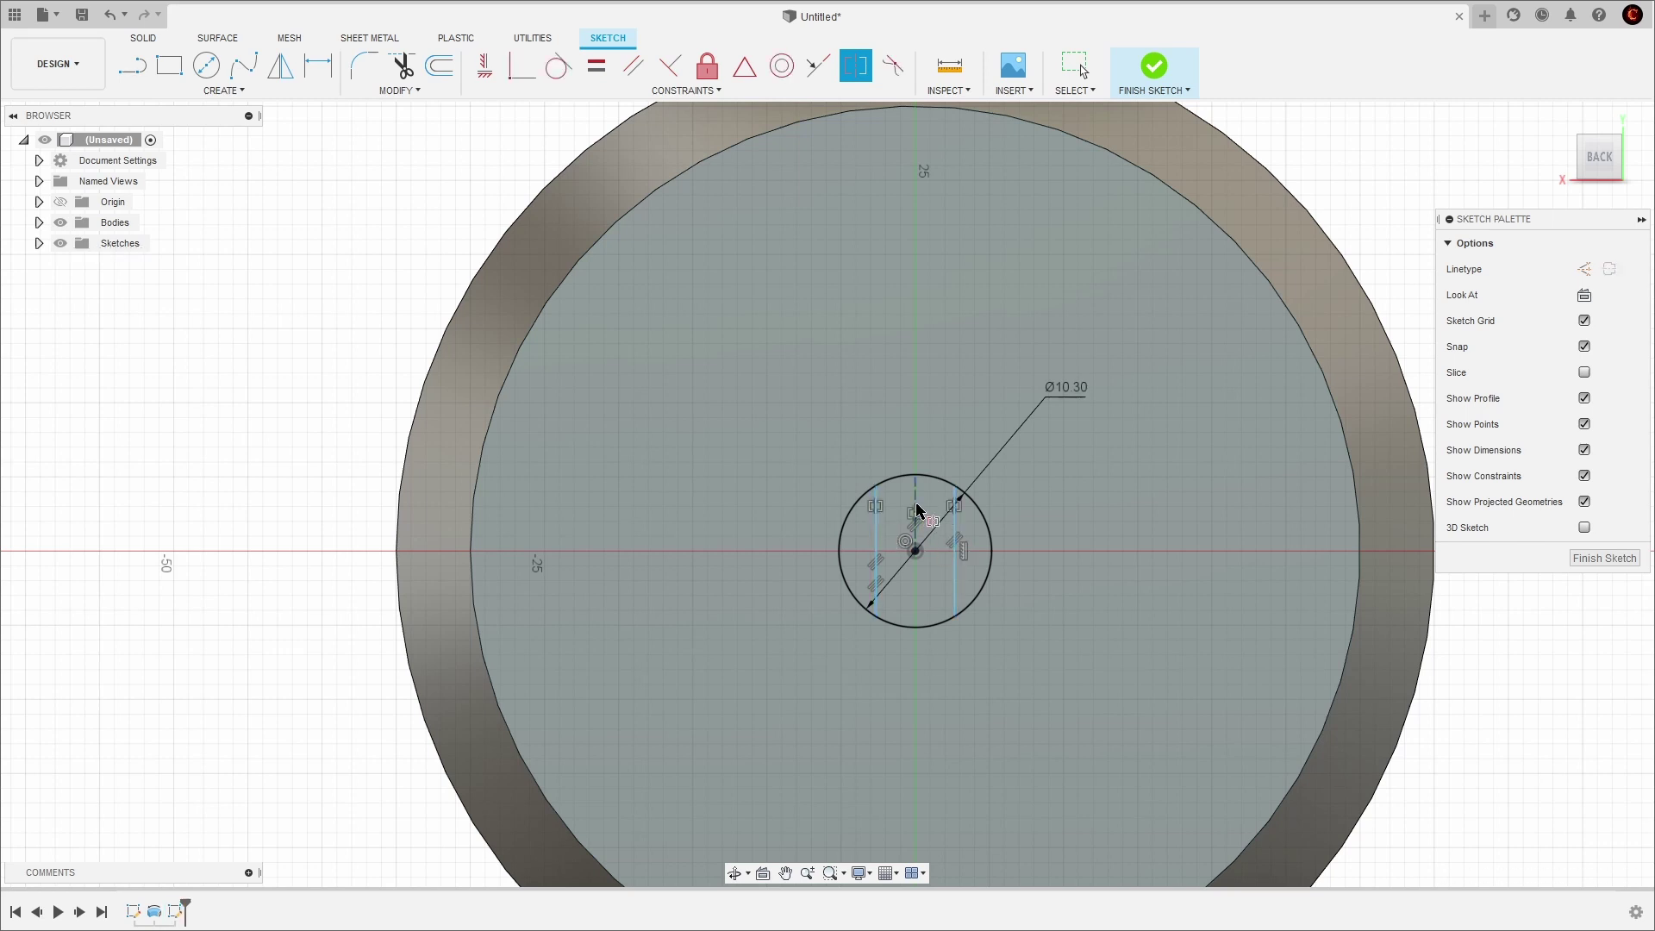
key("d")
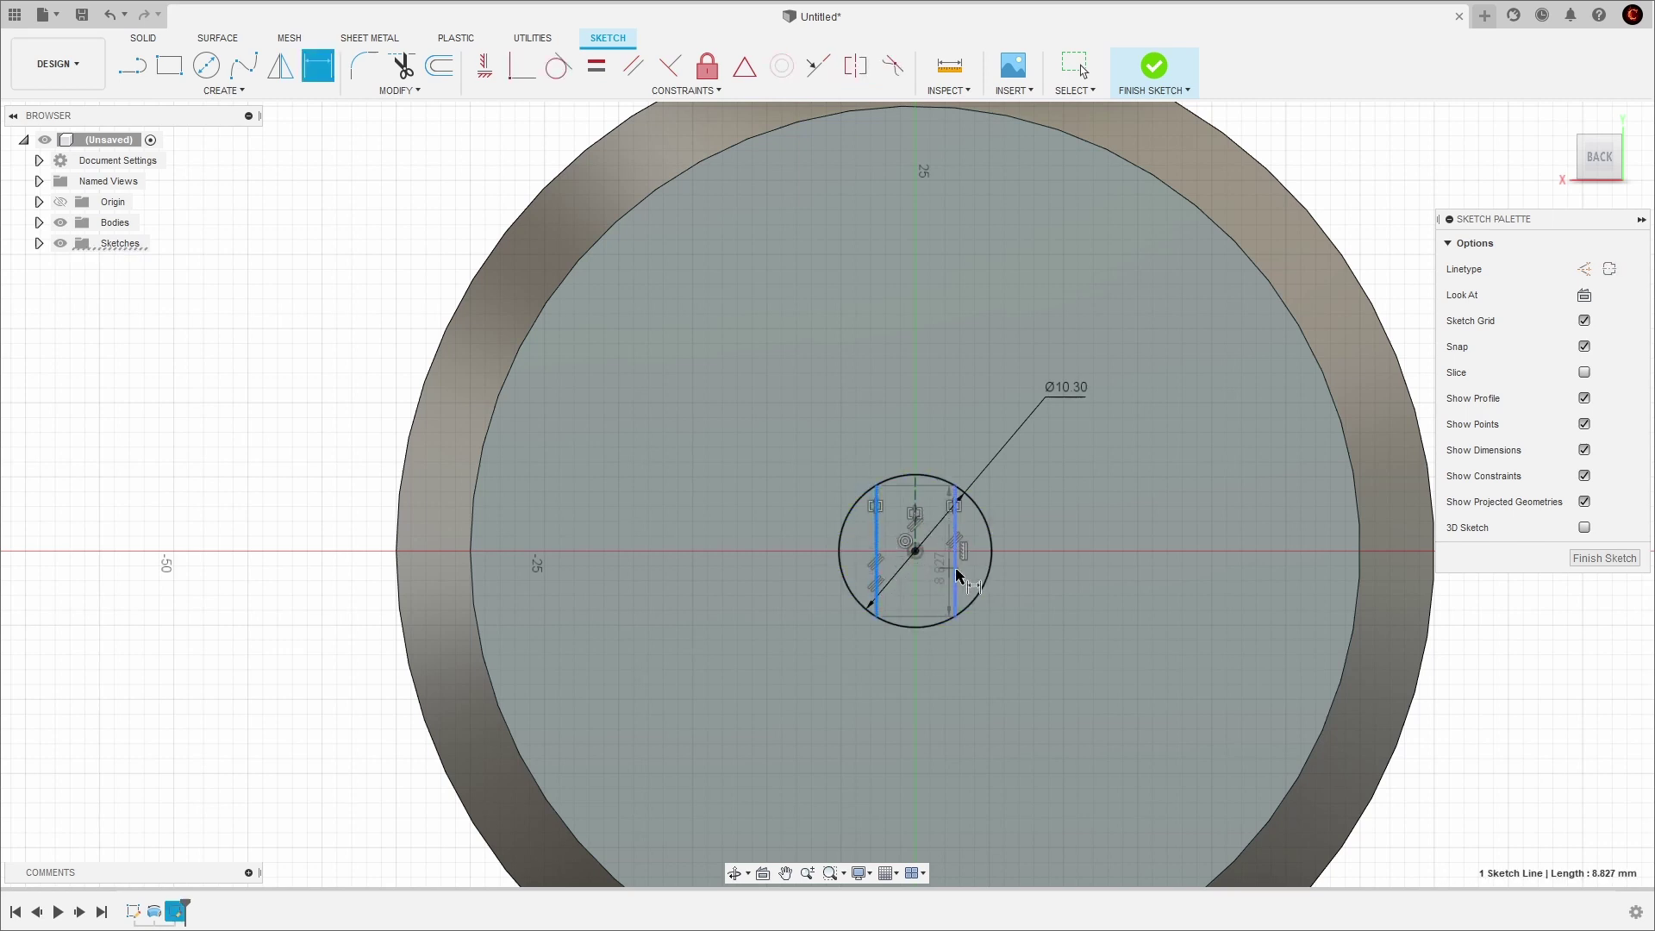
left_click(953, 539)
left_click(922, 416)
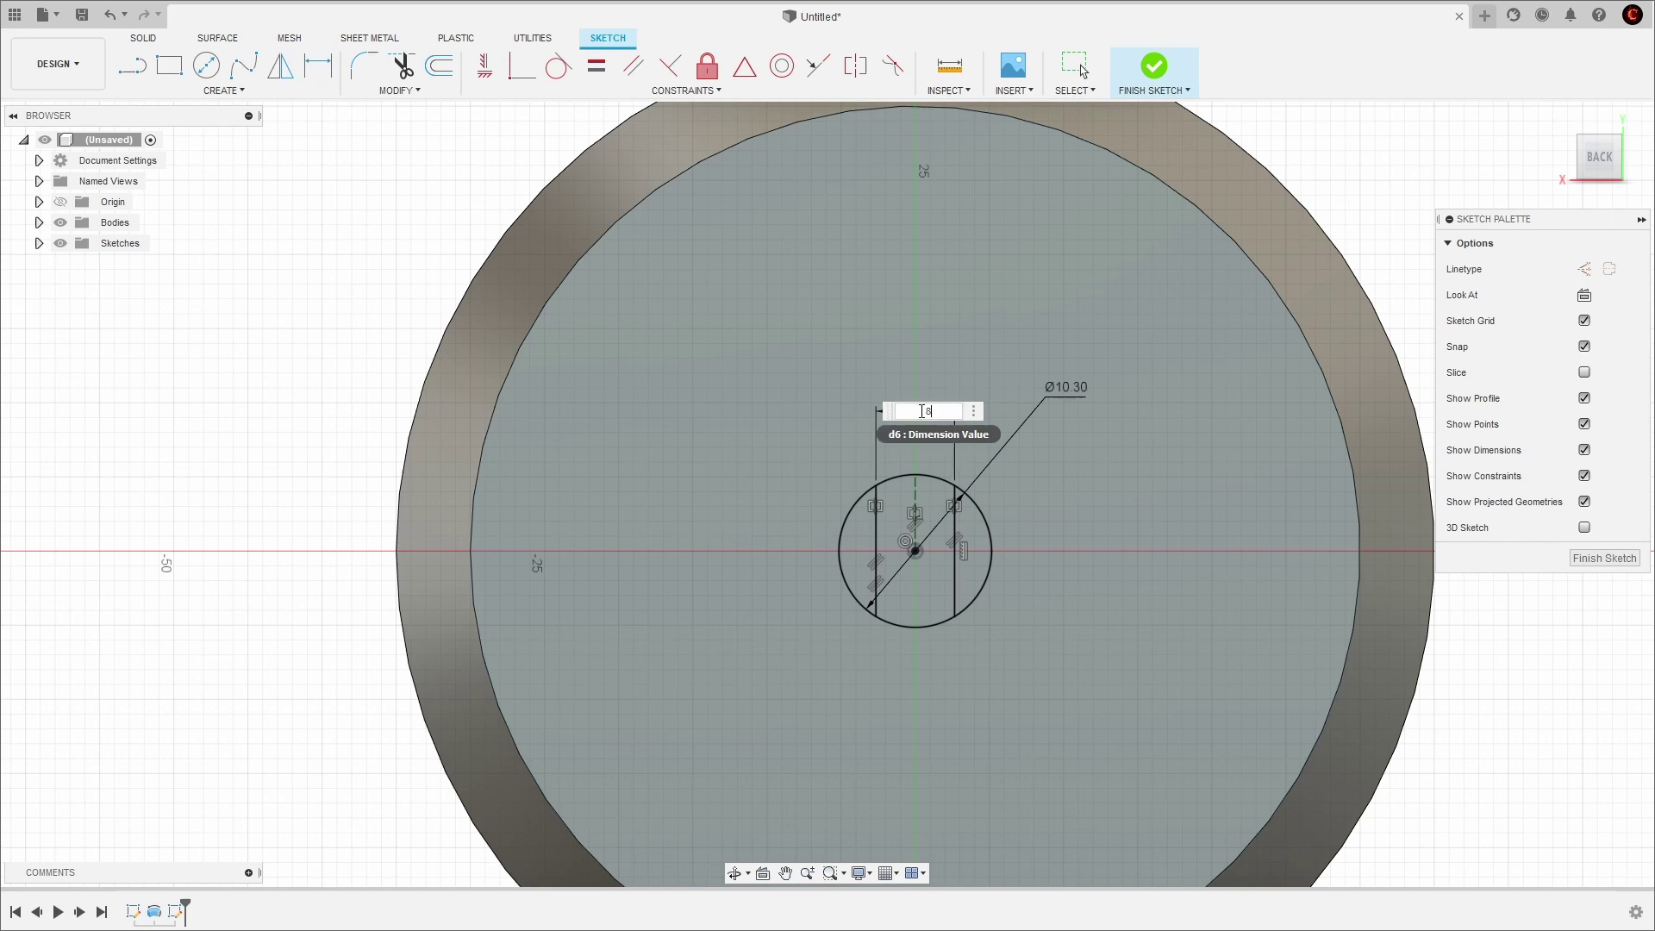
type("8")
key("Return")
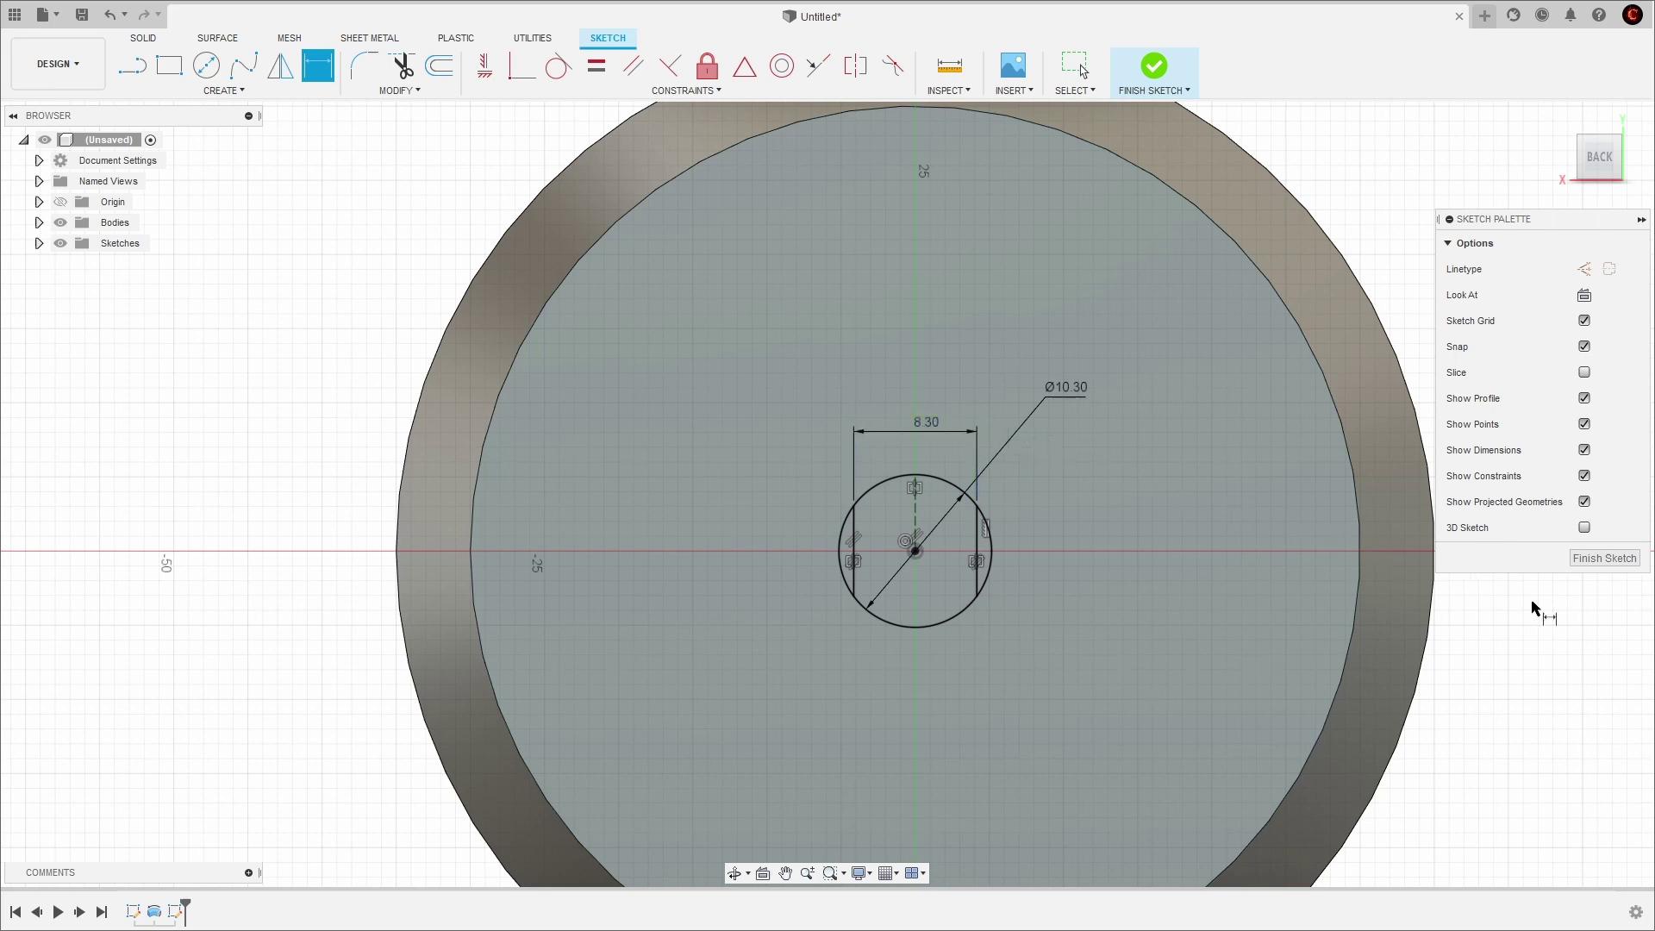
left_click(1599, 560)
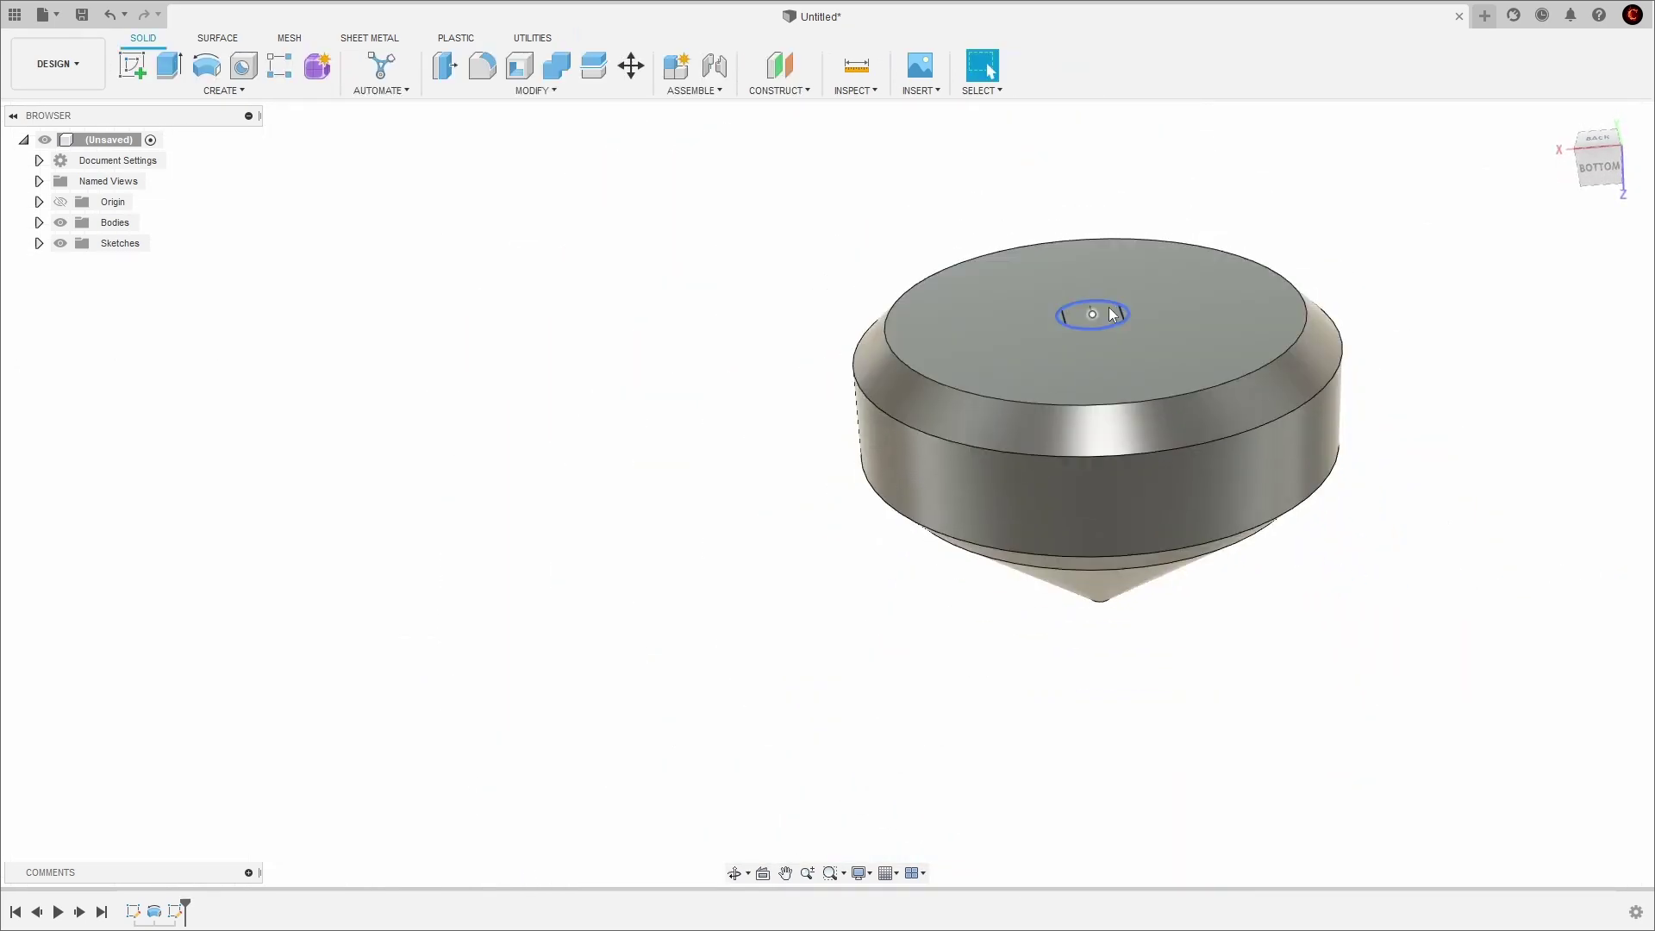
Extrude the two inner slot profiles -30 mm as a cut into the top face.
key("e")
middle_click_drag(1155, 297, 1158, 556)
scroll(1113, 501, "up", 3)
scroll(1113, 501, "up", 3)
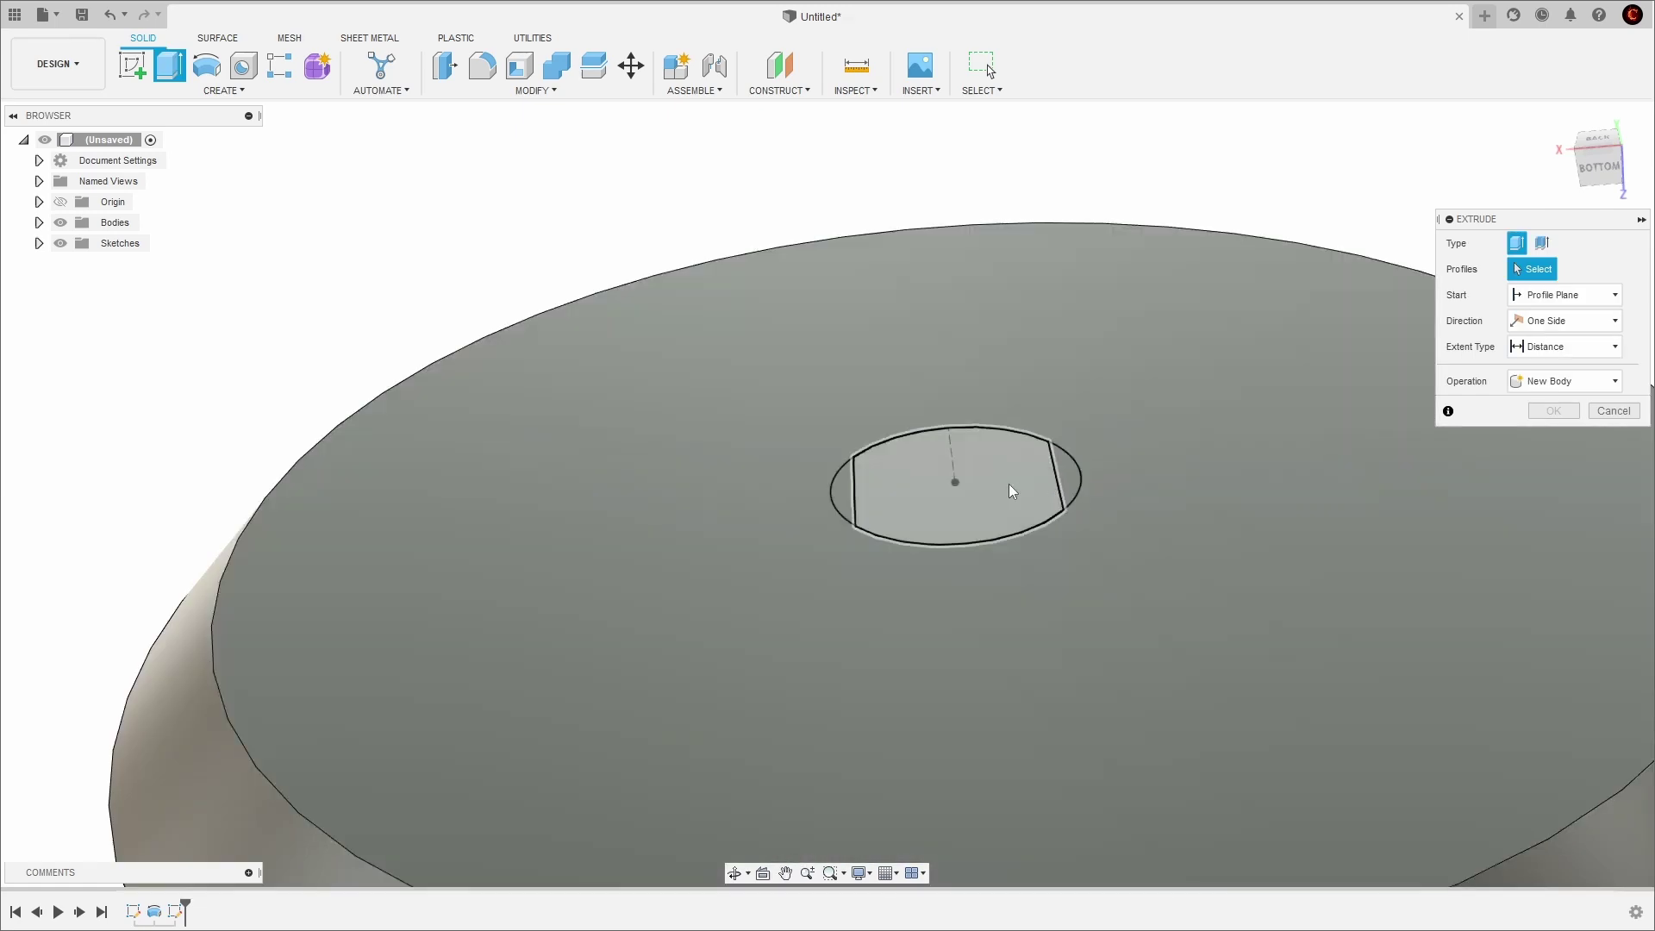
left_click(1011, 484)
left_click(1062, 476)
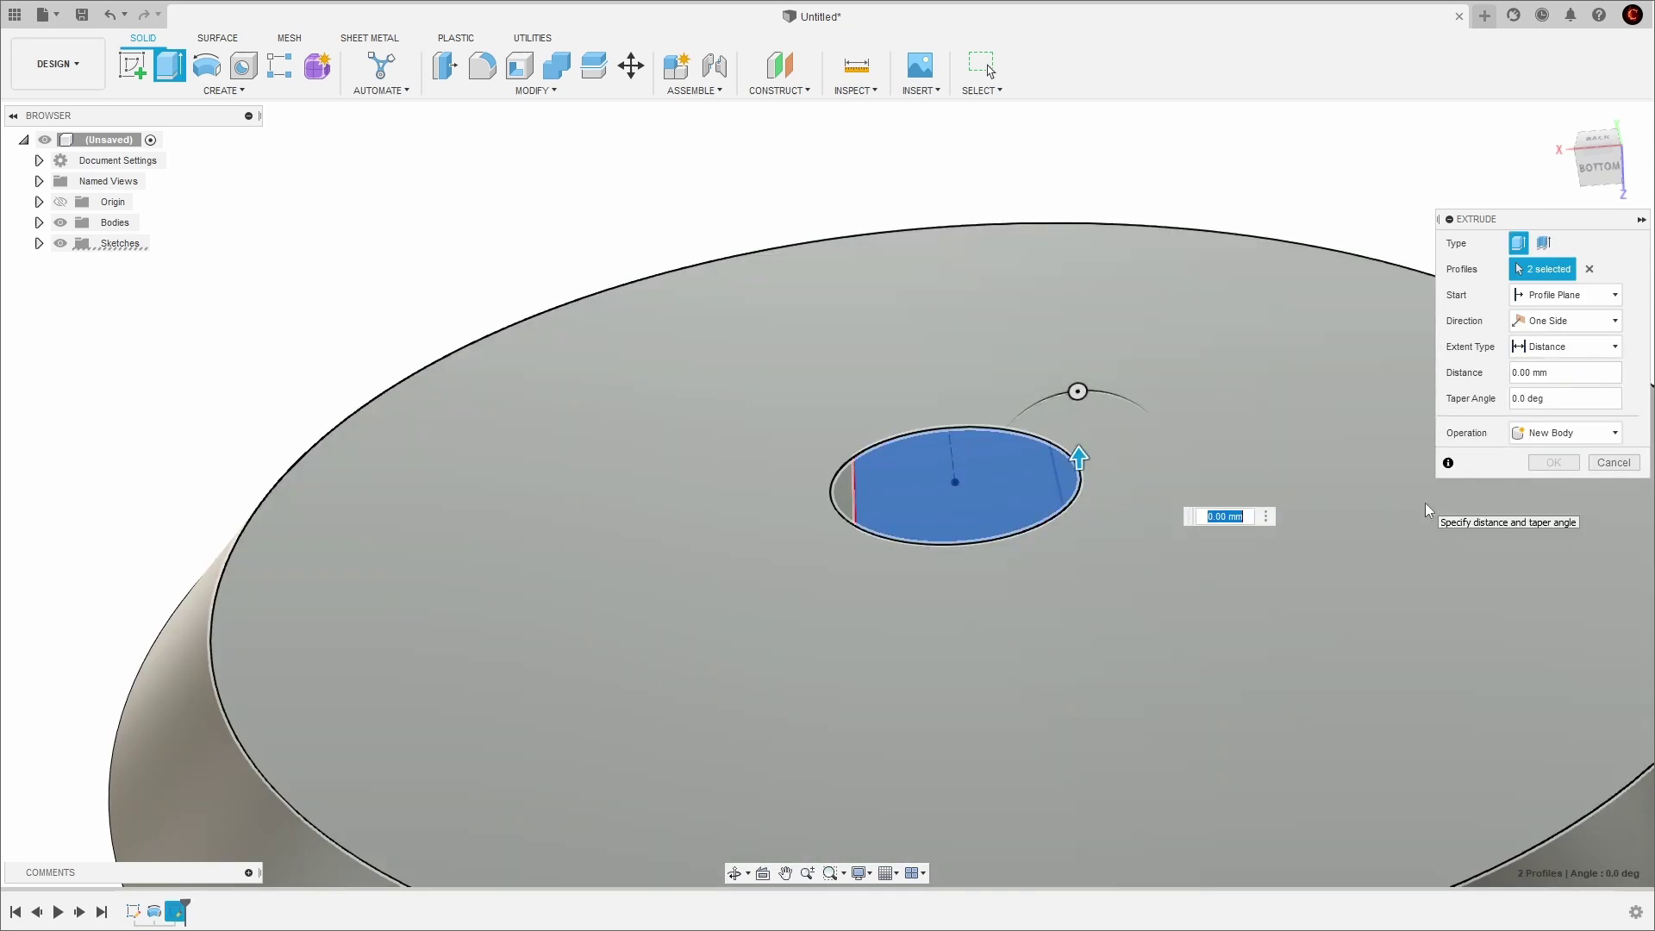
type("-30")
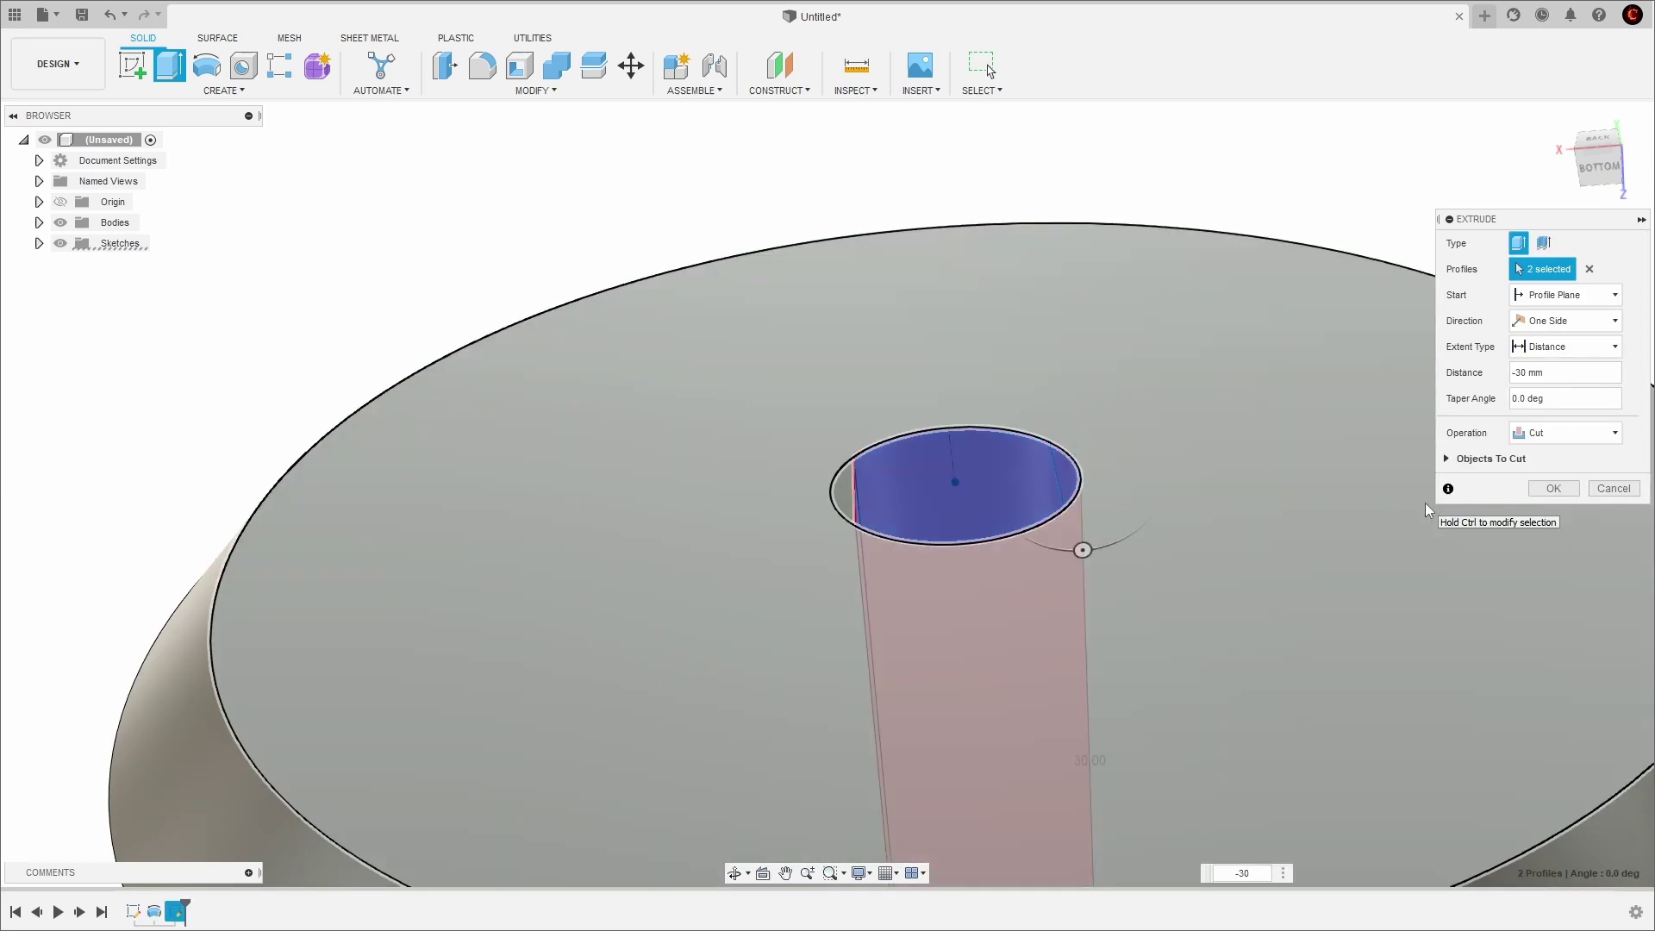
key("Return")
scroll(1356, 613, "down", 5)
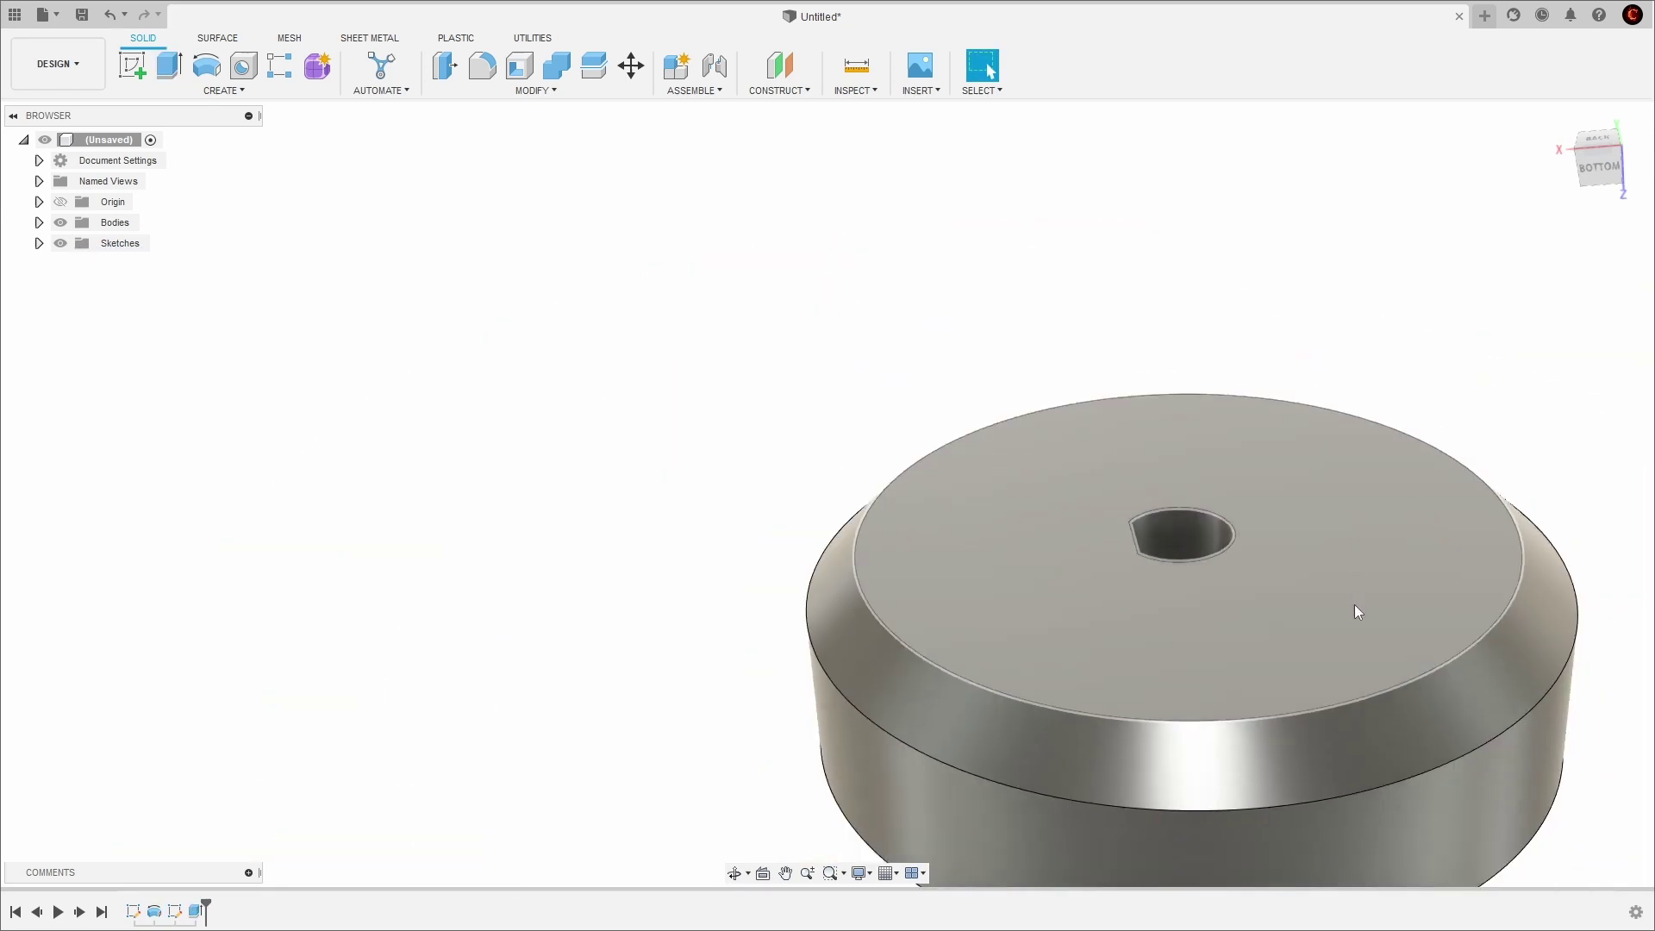
middle_click_drag(1364, 708, 1375, 537, "shift")
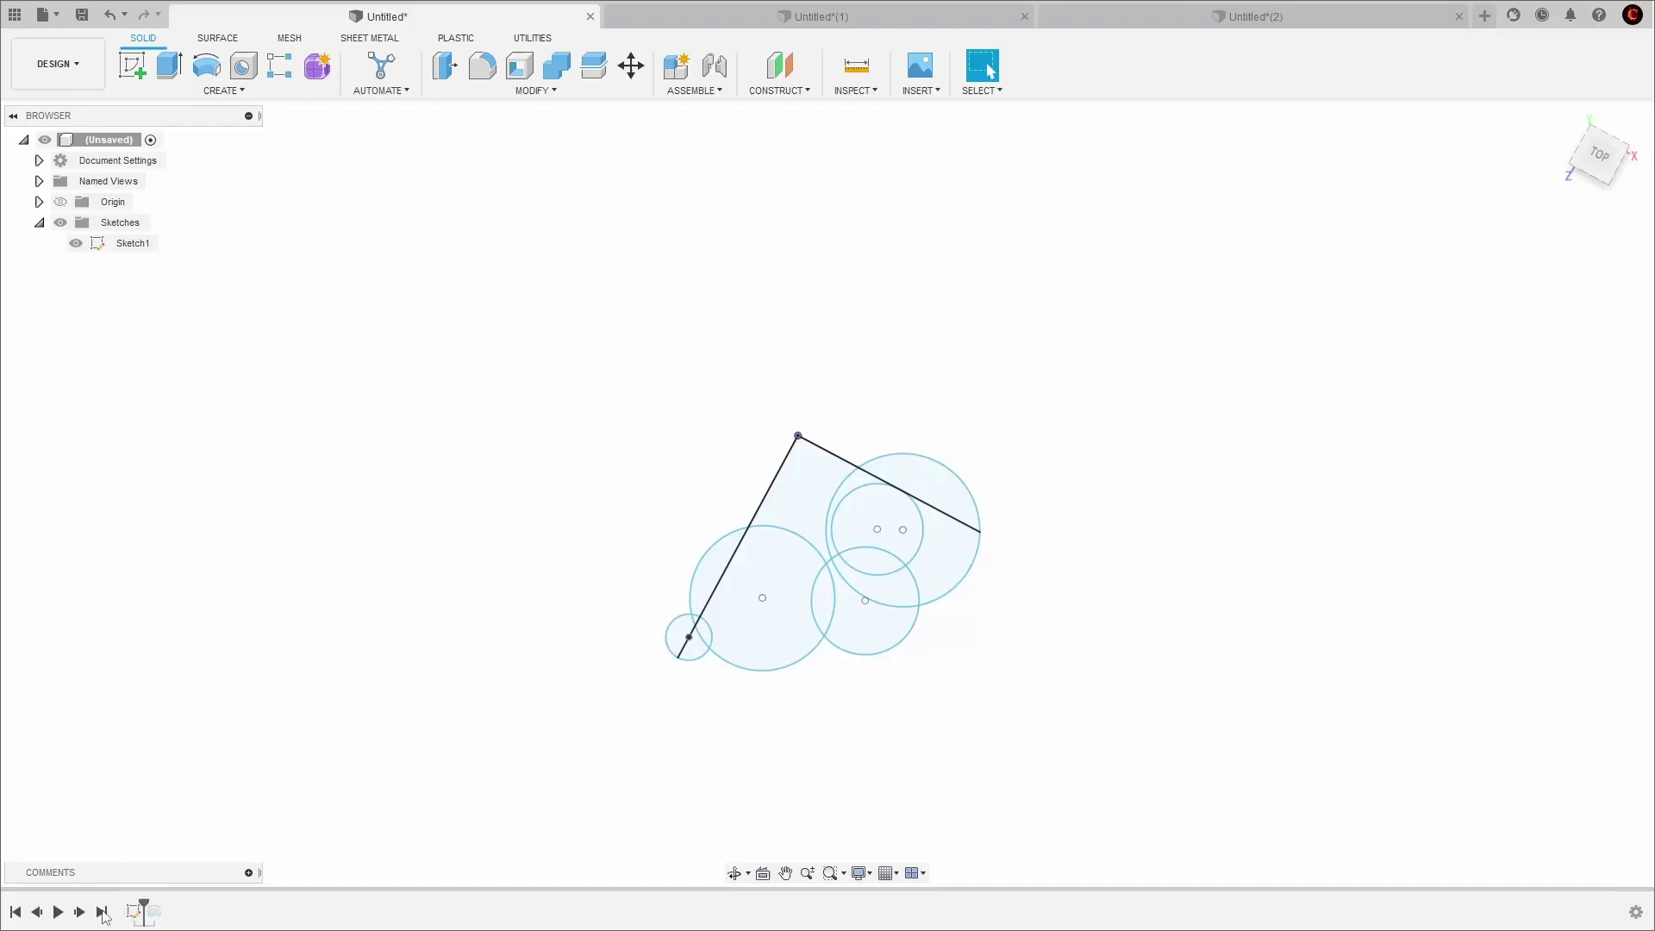
Step the timeline forward to show the revolve, then switch to the Untitled*(1) design.
left_click(103, 912)
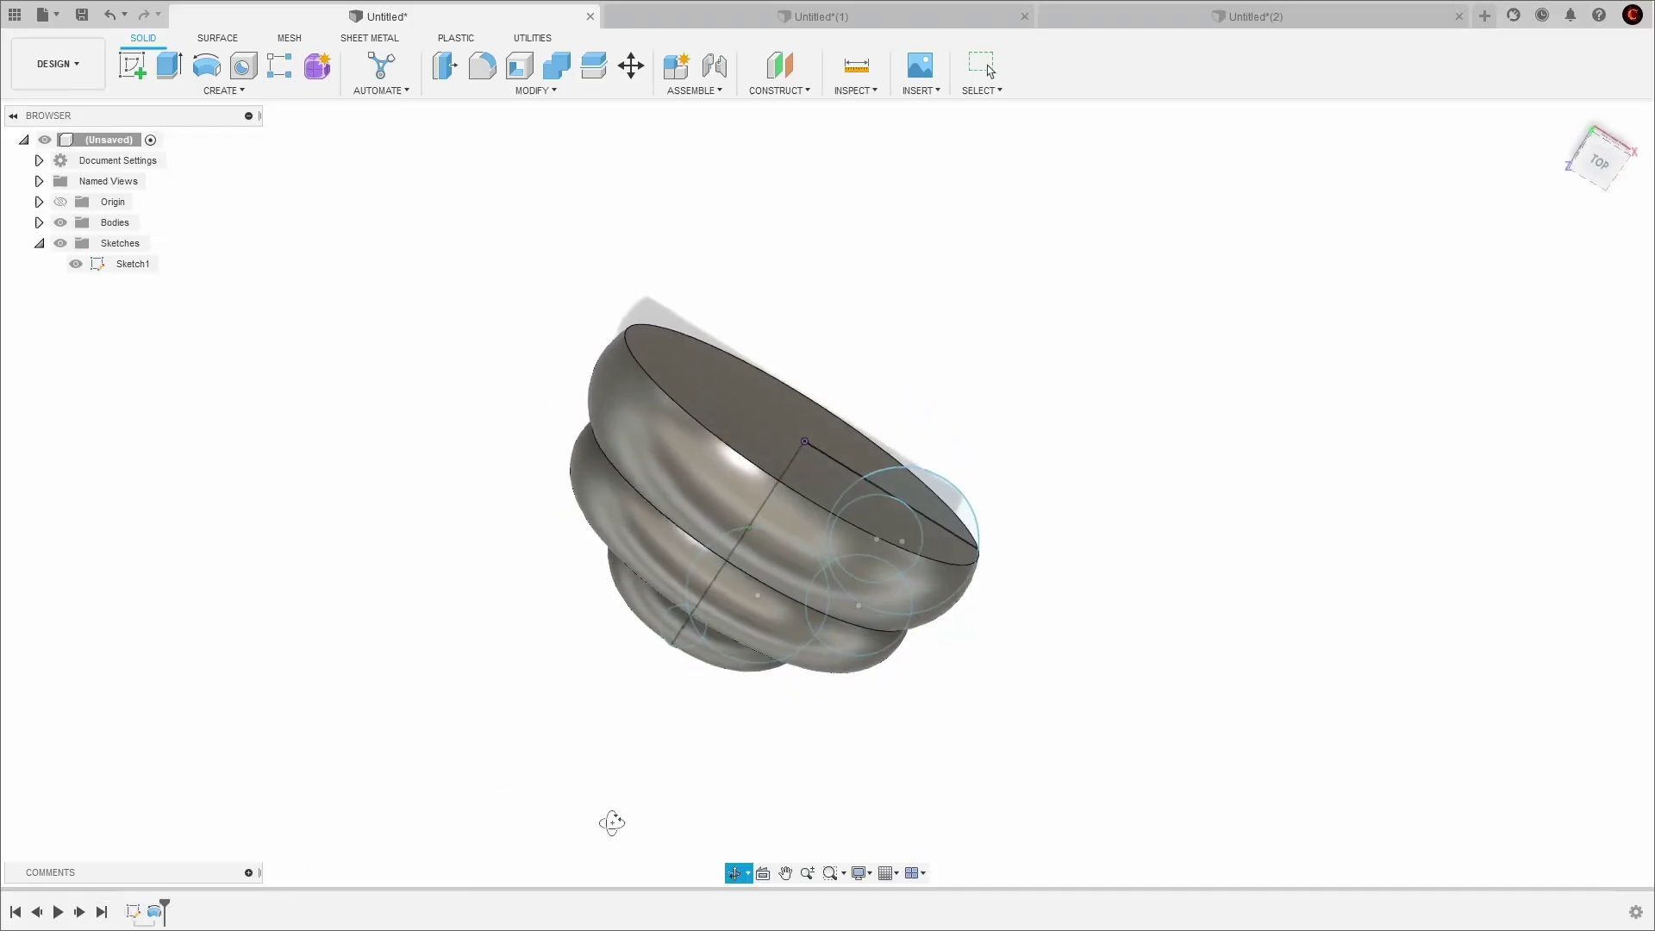
left_click(804, 25)
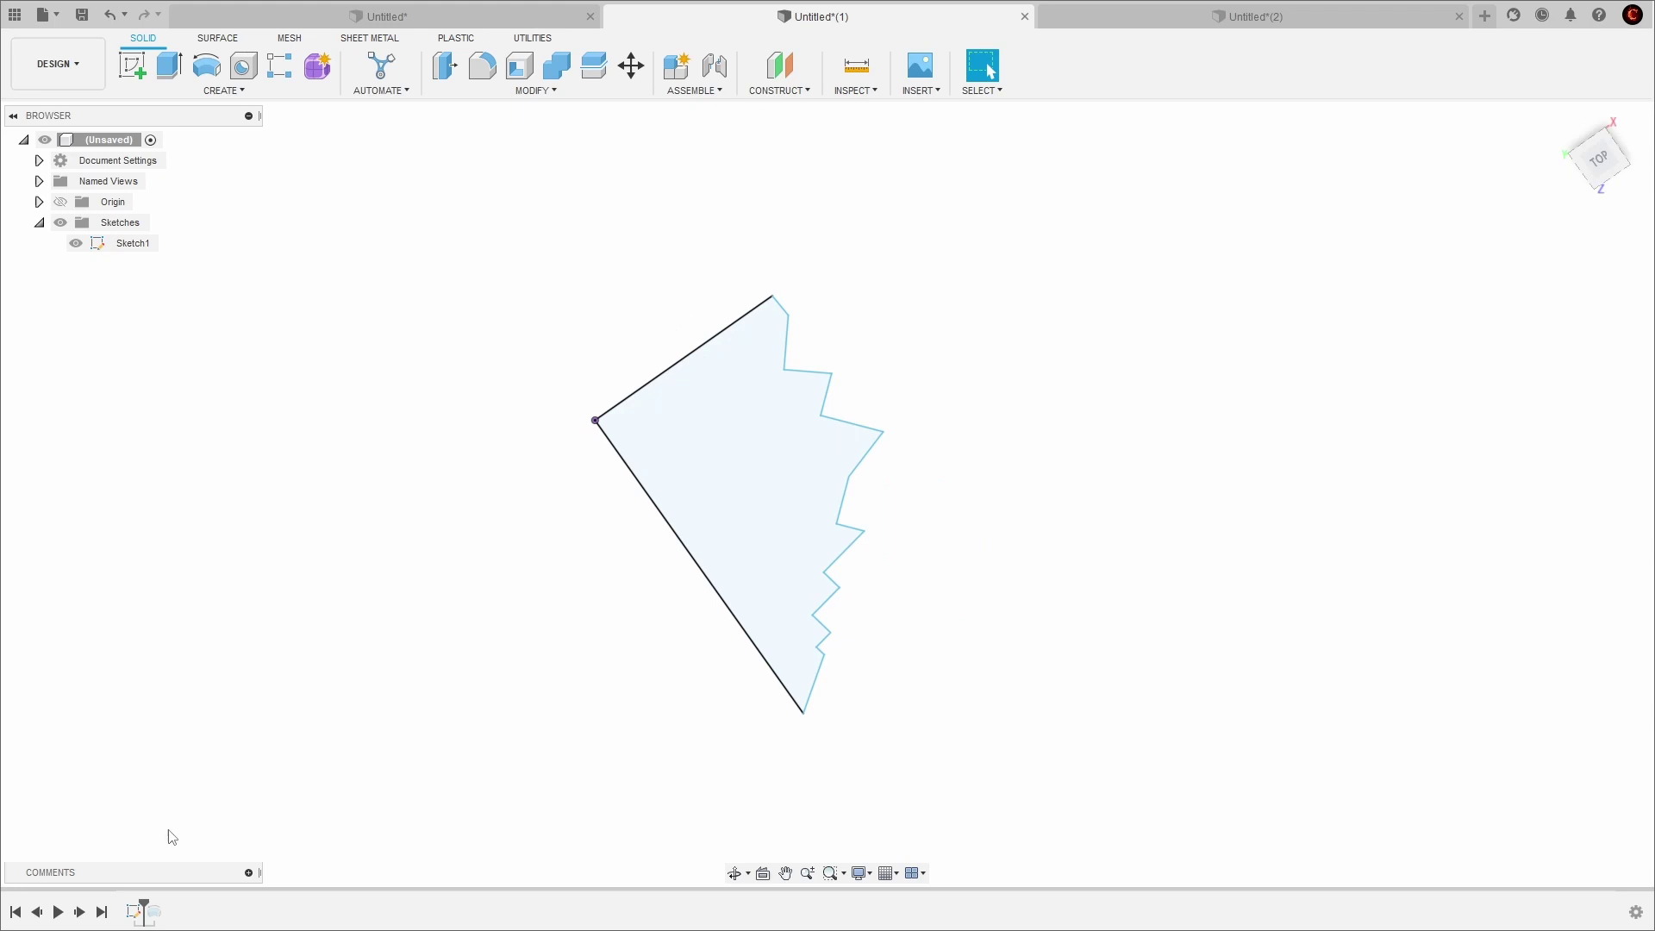